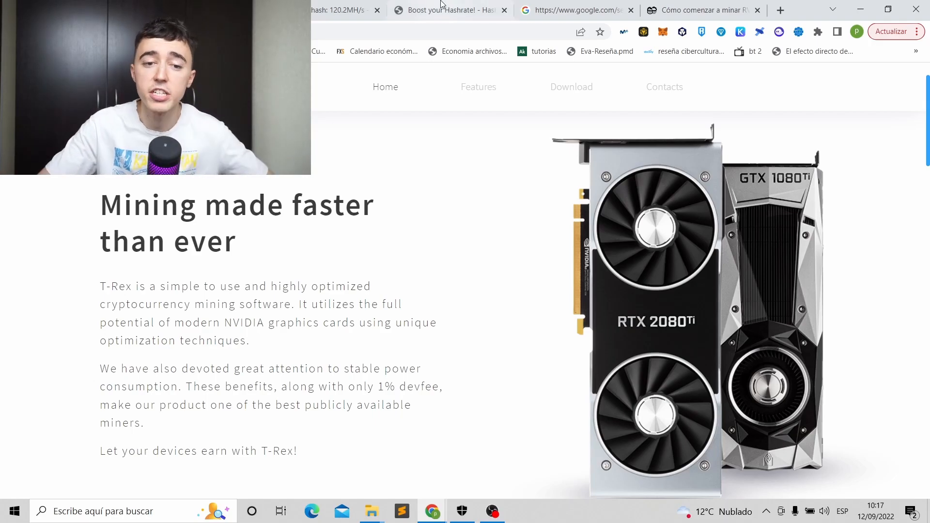
View the server table in the 'Cómo comenzar a minar Ravencoin' tab, then go back to the 2miners home page.
click(684, 11)
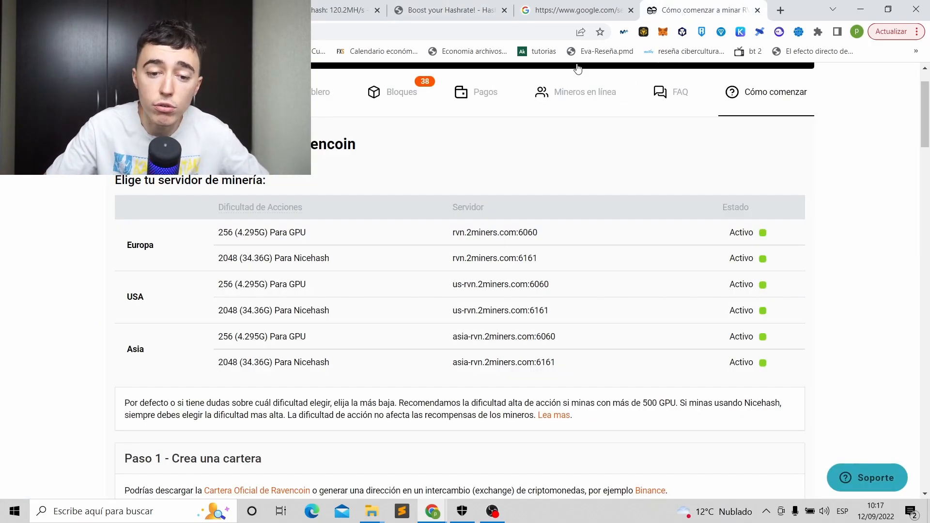
scroll(573, 193, up, 2)
key(alt+Left)
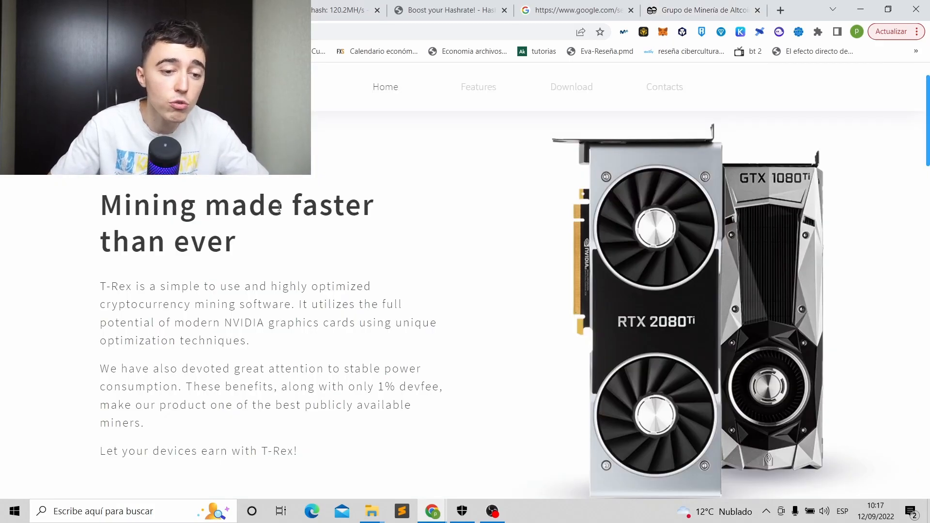
Scroll to the 'Download T-Rex' section of the T-Rex page, then minimize Chrome to show the desktop.
scroll(305, 250, down, 3)
scroll(227, 258, up, 4)
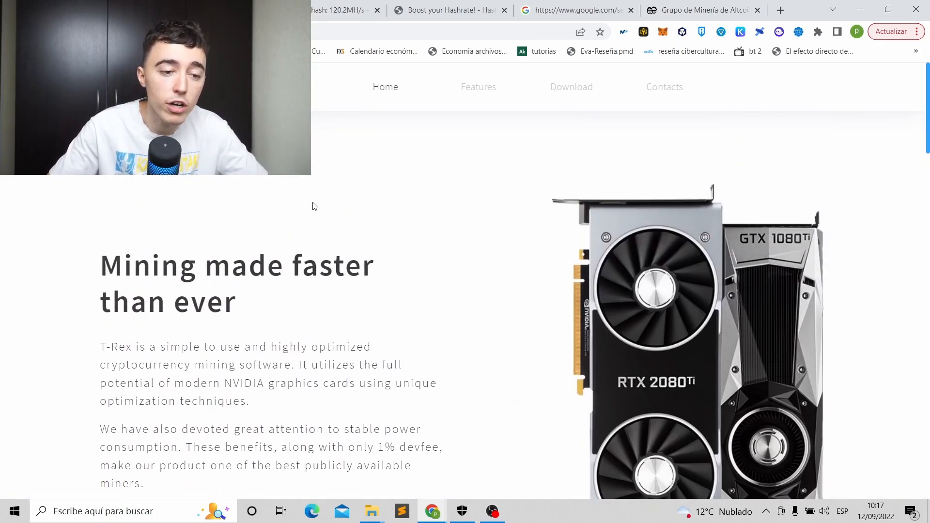
scroll(320, 235, down, 2)
scroll(320, 236, up, 2)
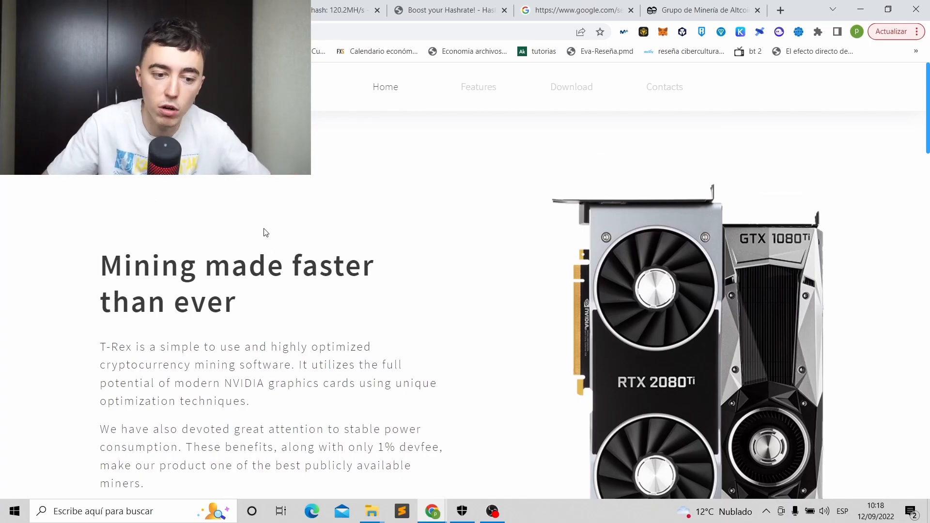
scroll(266, 233, down, 20)
scroll(337, 191, down, 10)
scroll(367, 197, up, 5)
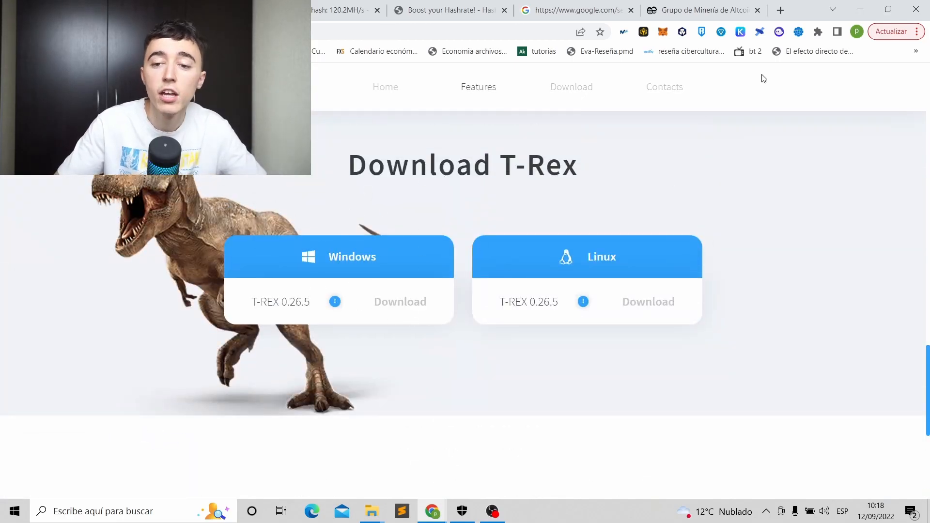
click(860, 17)
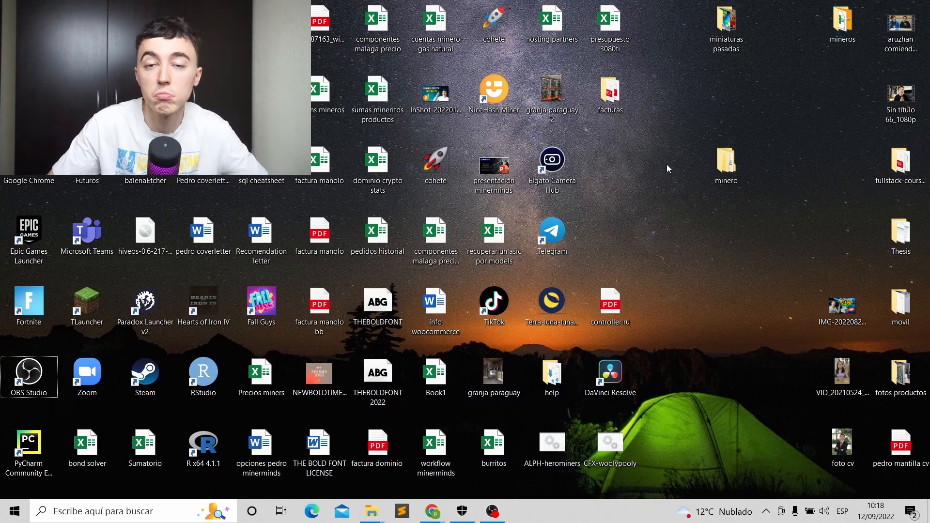
Open the desktop minero folder and extract t-rex-0.25.9-win there with 'Extraer aquí'.
double_click(724, 167)
click(289, 324)
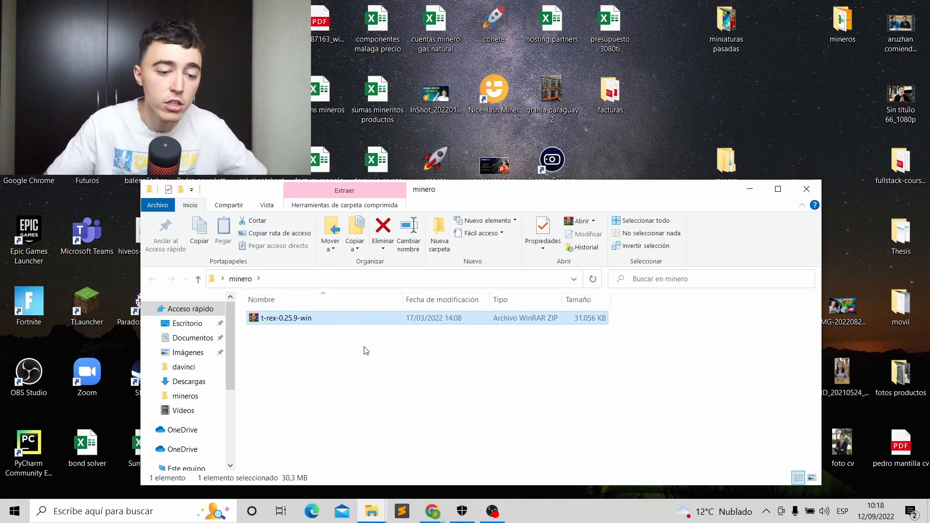
right_click(305, 321)
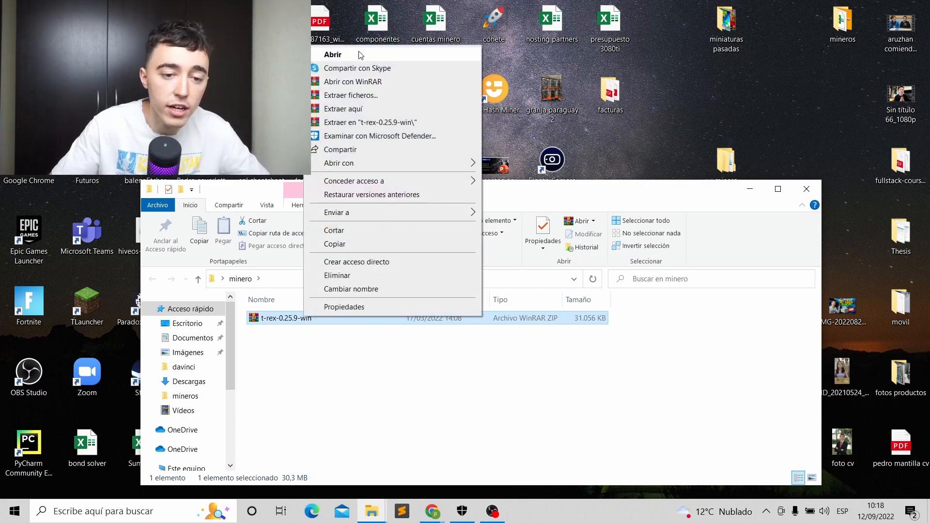
click(367, 110)
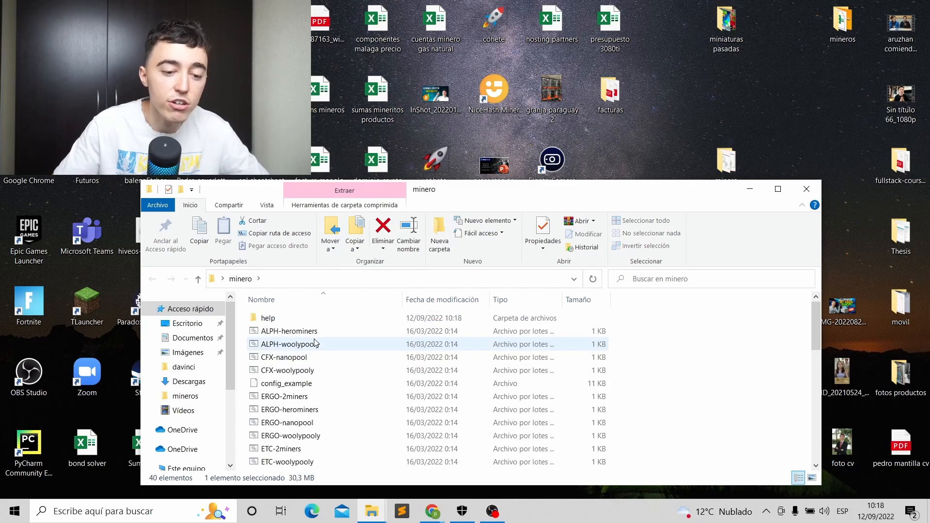
Maximize the minero window and scroll through the extracted T-Rex miner files.
click(777, 189)
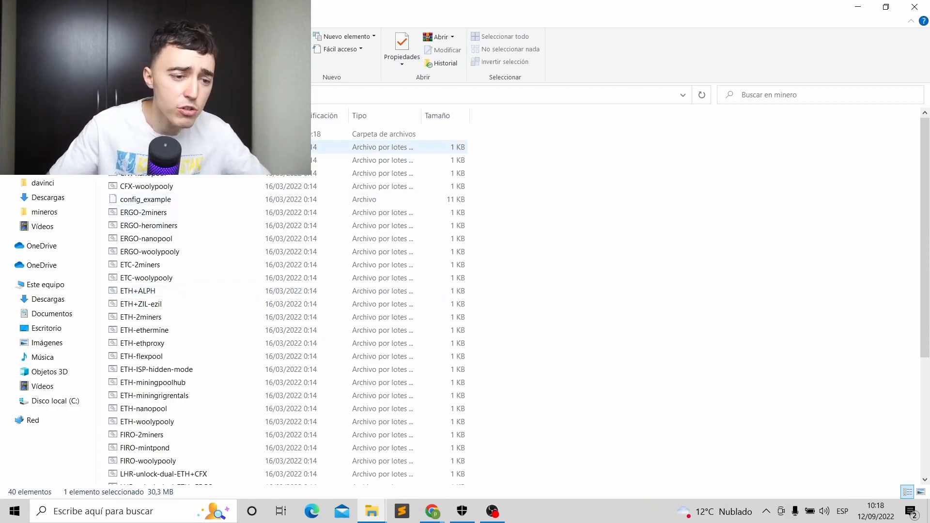
scroll(286, 295, down, 4)
scroll(174, 400, up, 4)
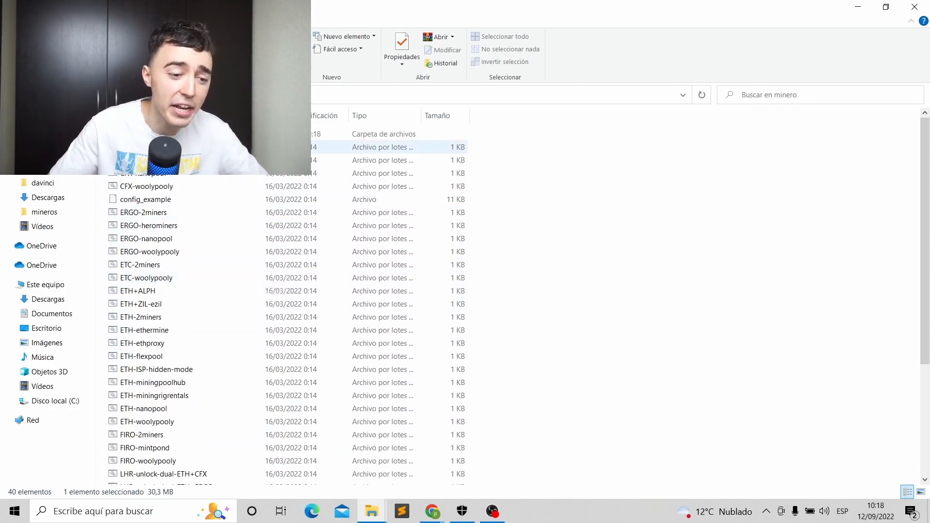
click(611, 289)
scroll(585, 273, down, 1)
scroll(584, 274, down, 1)
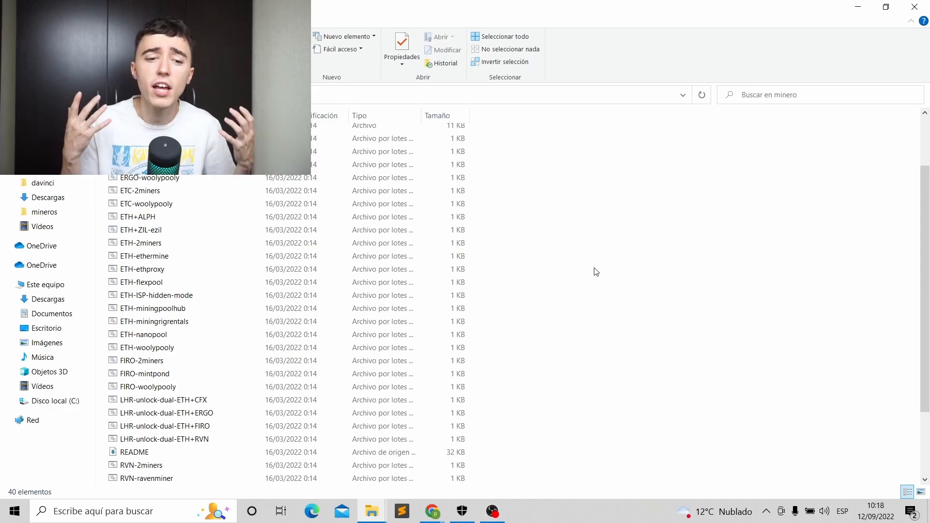
scroll(596, 272, down, 3)
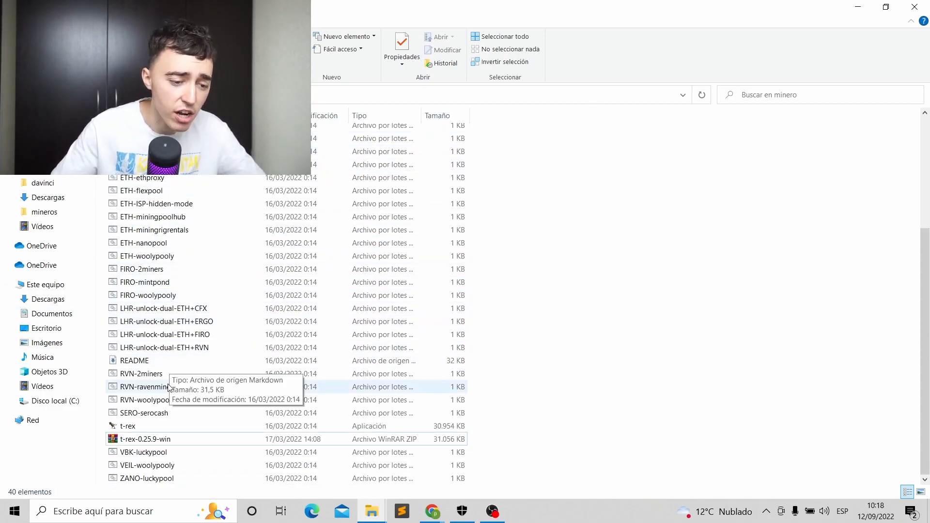
Return to Chrome's Binance tab and switch the Binance site language to English.
click(869, 9)
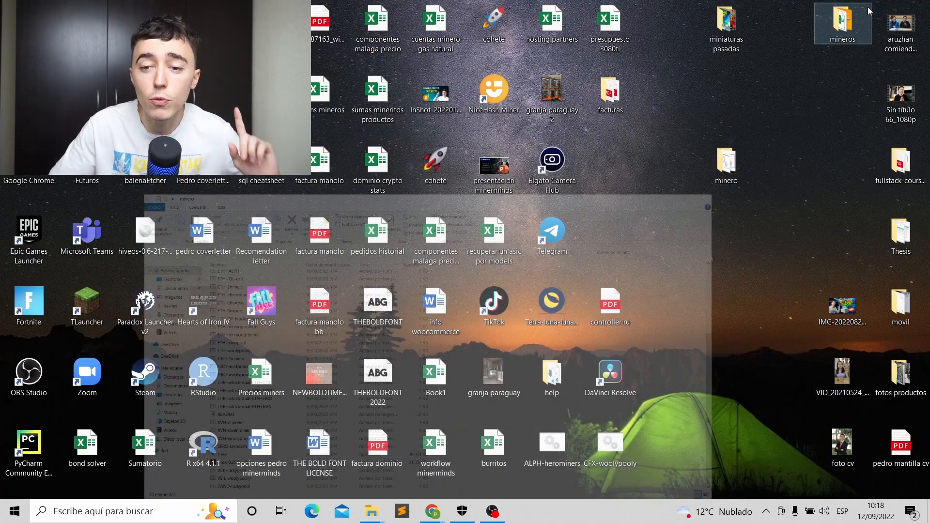
mouse_move(441, 510)
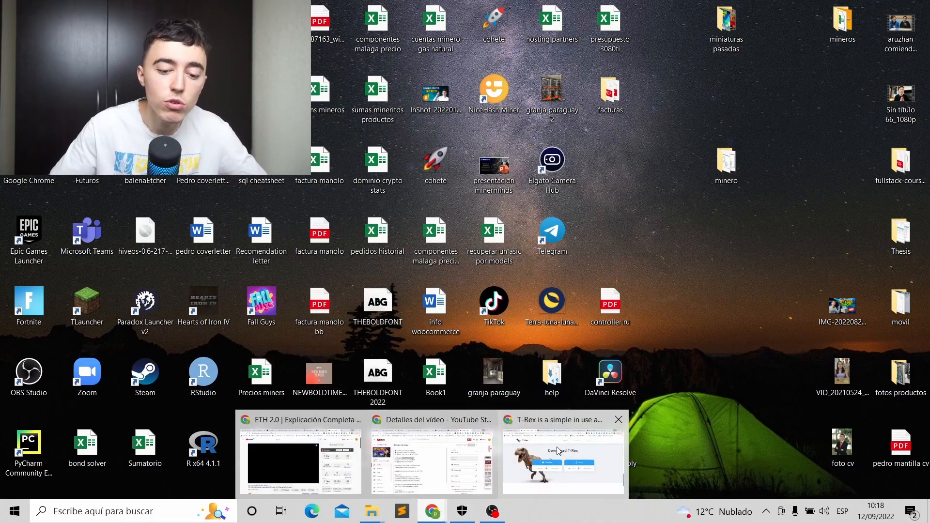
click(562, 458)
click(70, 10)
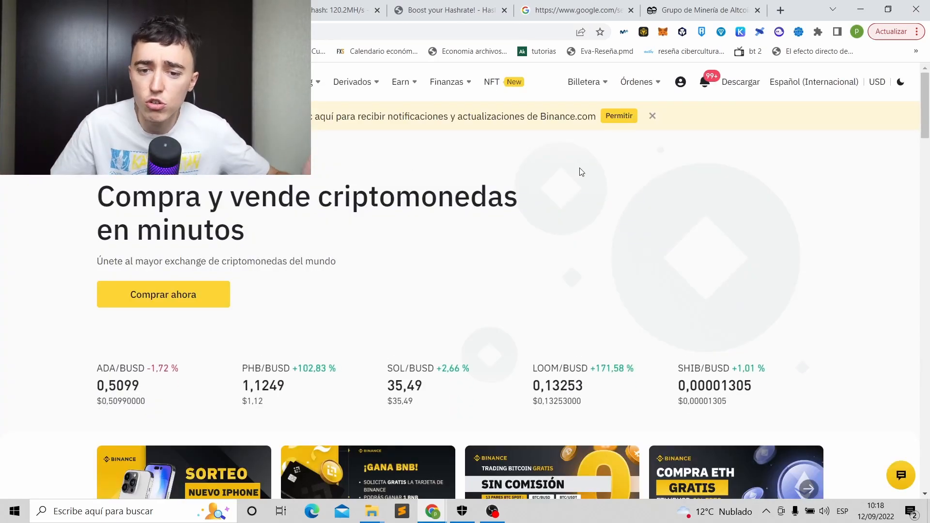
mouse_move(585, 80)
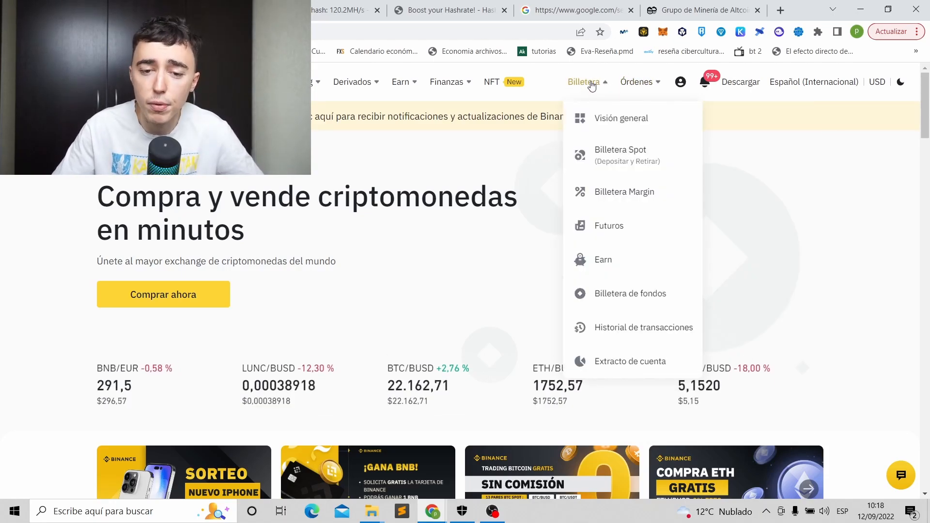
click(813, 83)
click(480, 173)
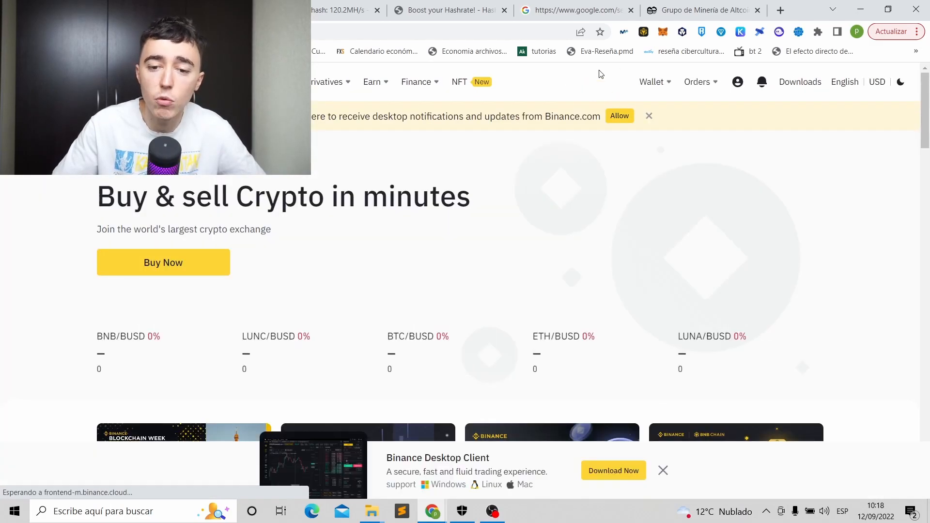
Open the Fiat and Spot wallet and search the coin list for 'rvn'.
mouse_move(649, 81)
click(673, 163)
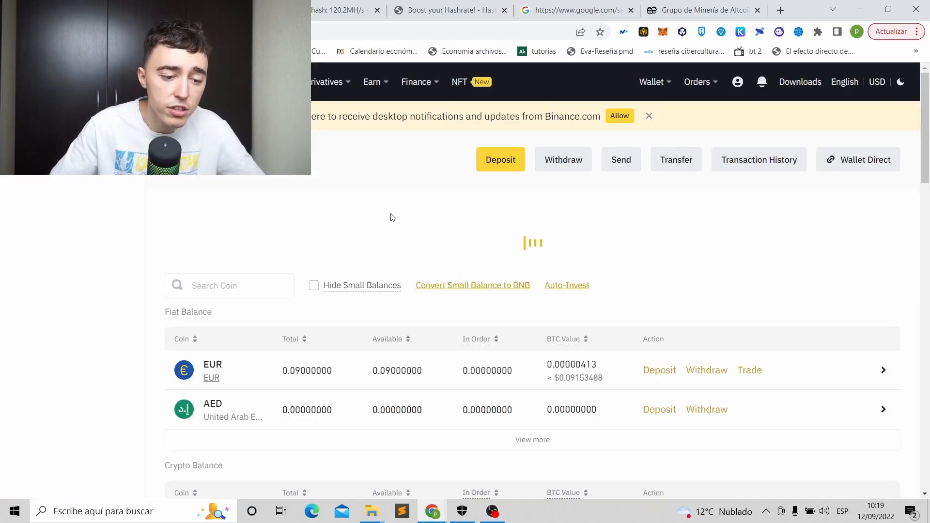
scroll(242, 213, down, 1)
click(221, 255)
text(rvn)
scroll(296, 284, down, 1)
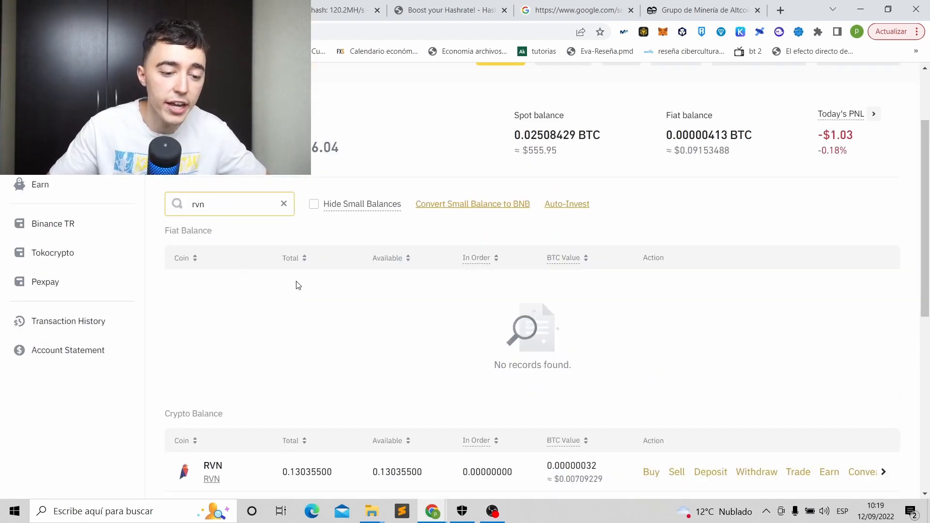
scroll(296, 284, down, 4)
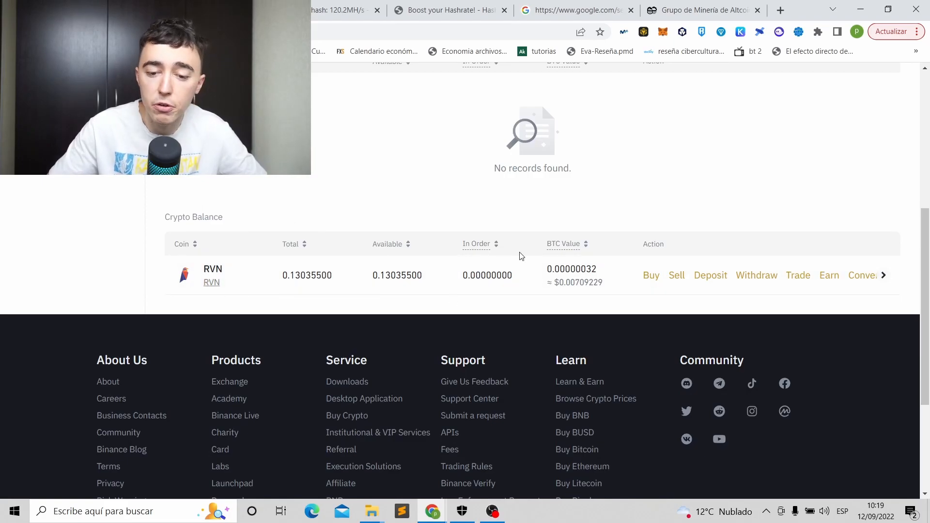
Copy the RVN deposit address from the RVN row's Deposit page, then minimize Chrome.
click(723, 281)
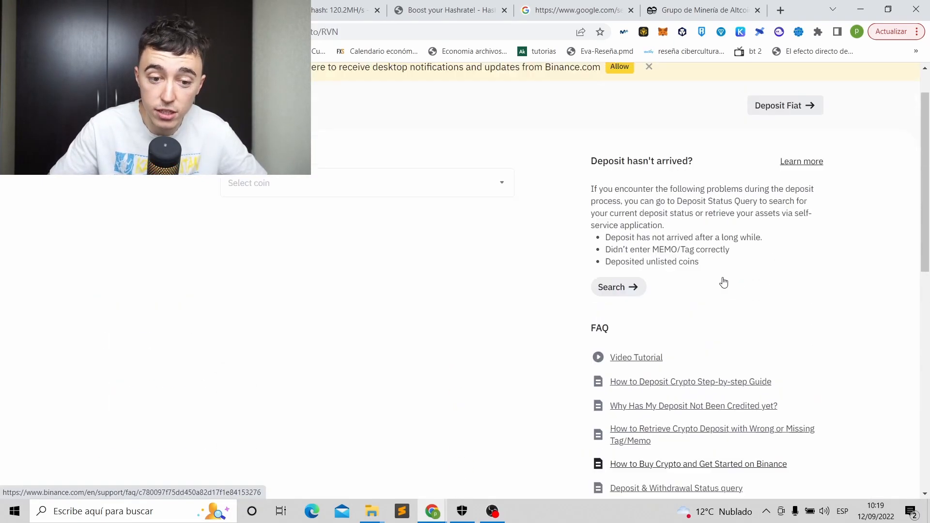
scroll(419, 335, down, 1)
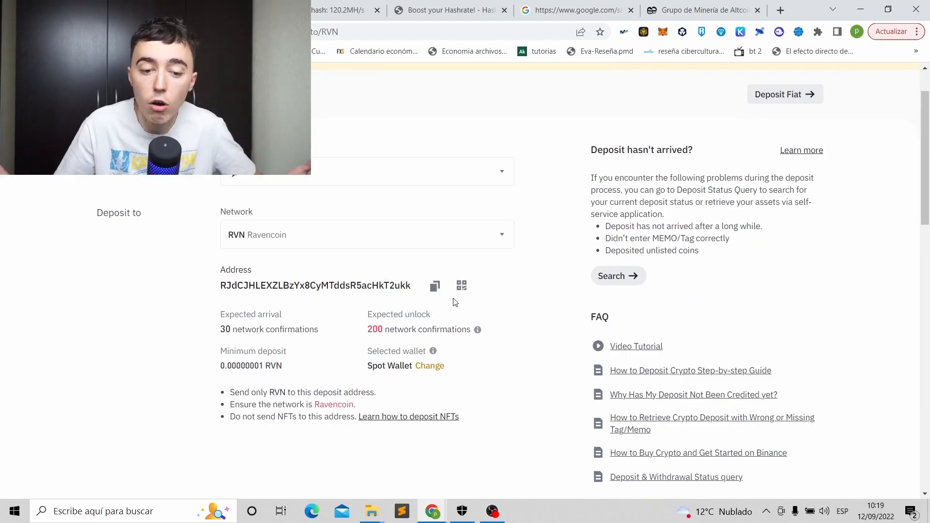
click(435, 286)
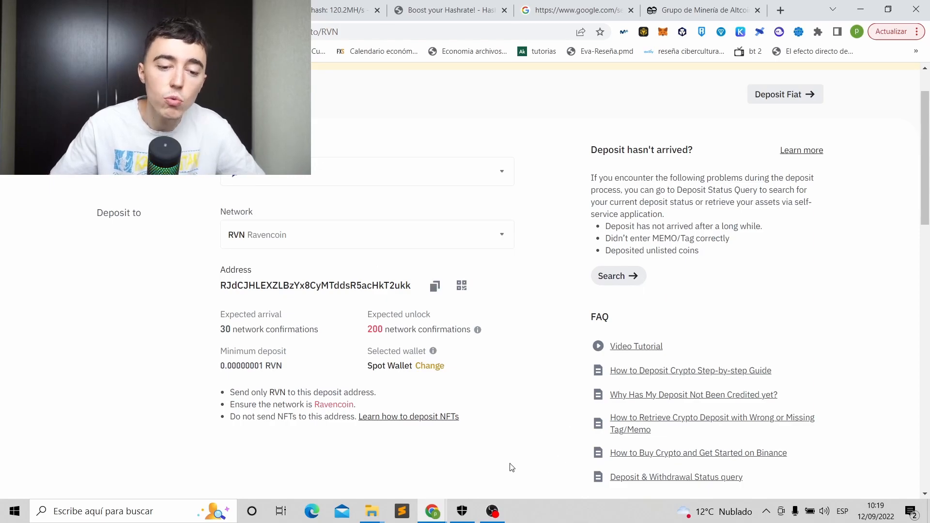
click(861, 9)
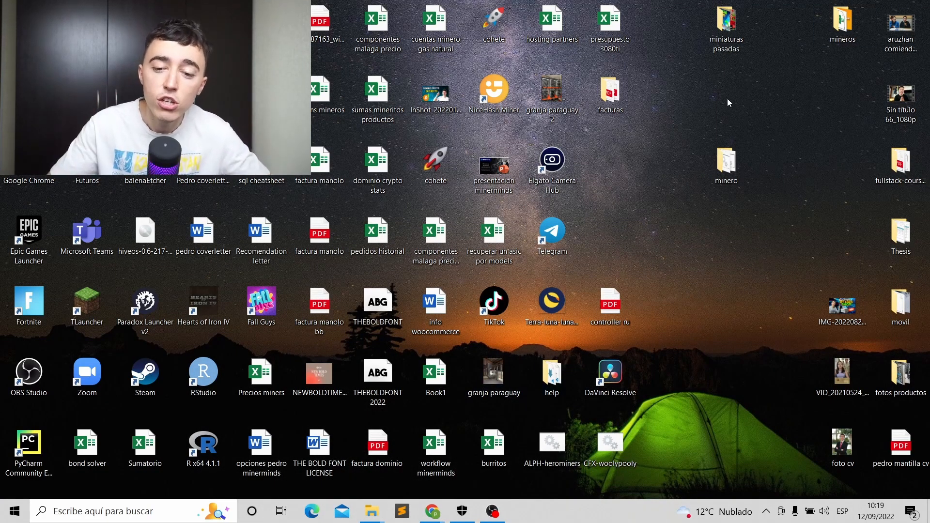
Reopen the desktop minero folder to check its files, minimize it, and launch Windows Security.
double_click(731, 176)
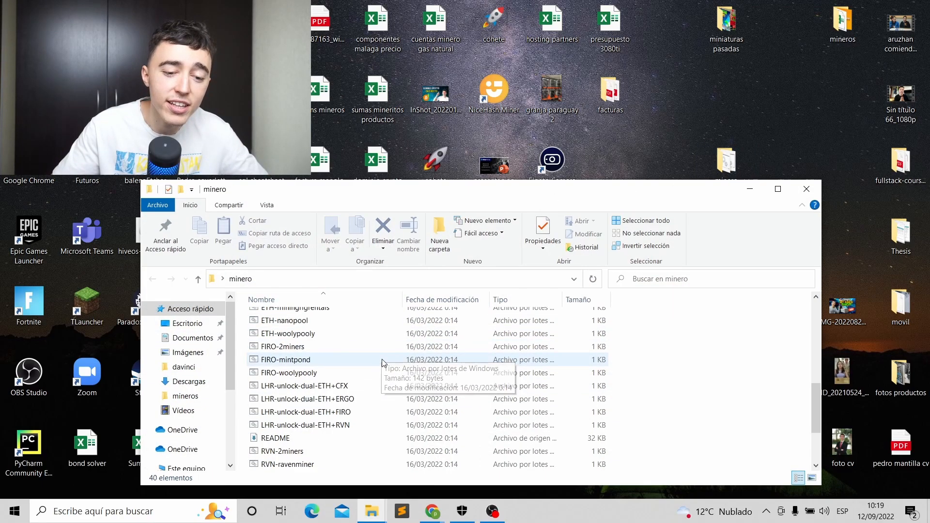
scroll(383, 356, up, 5)
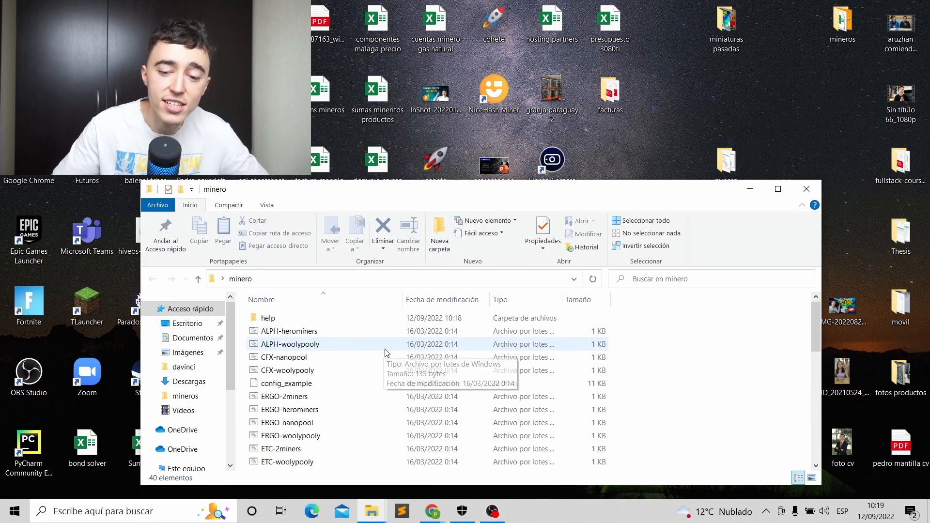
click(750, 190)
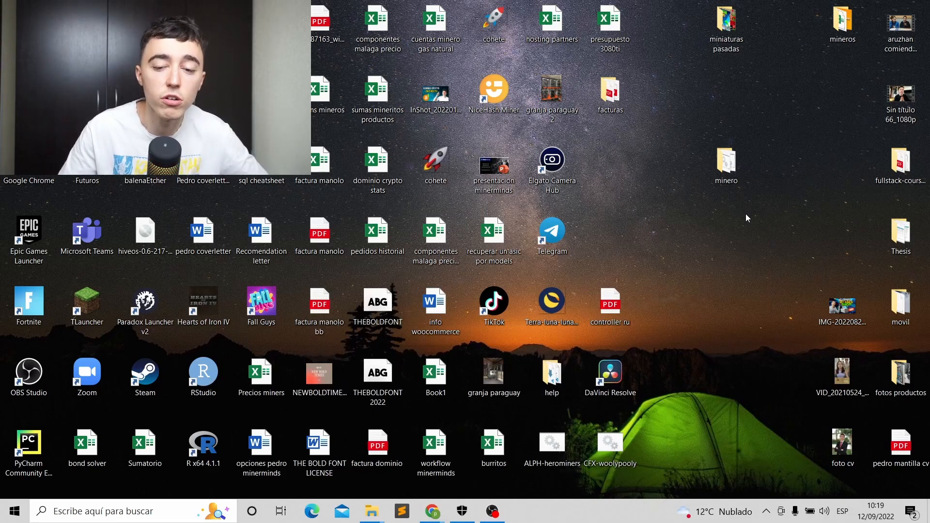
click(462, 511)
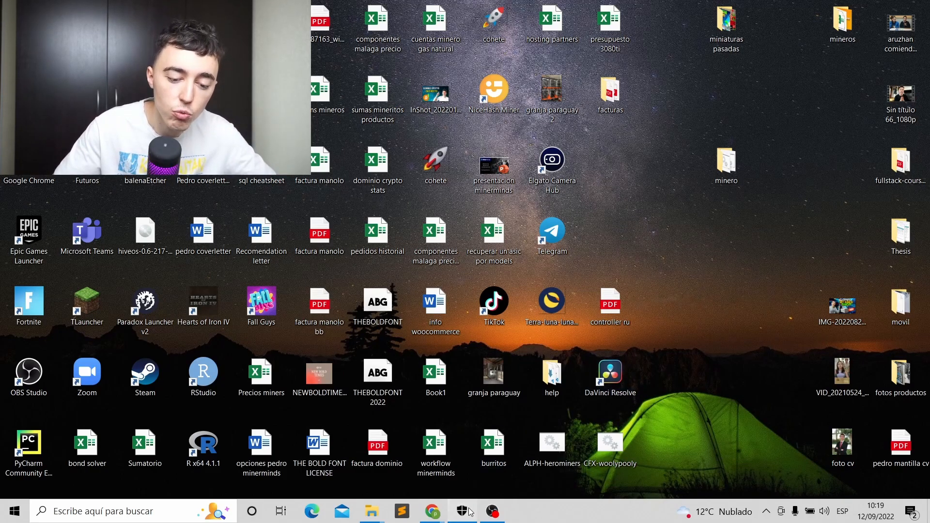
click(156, 513)
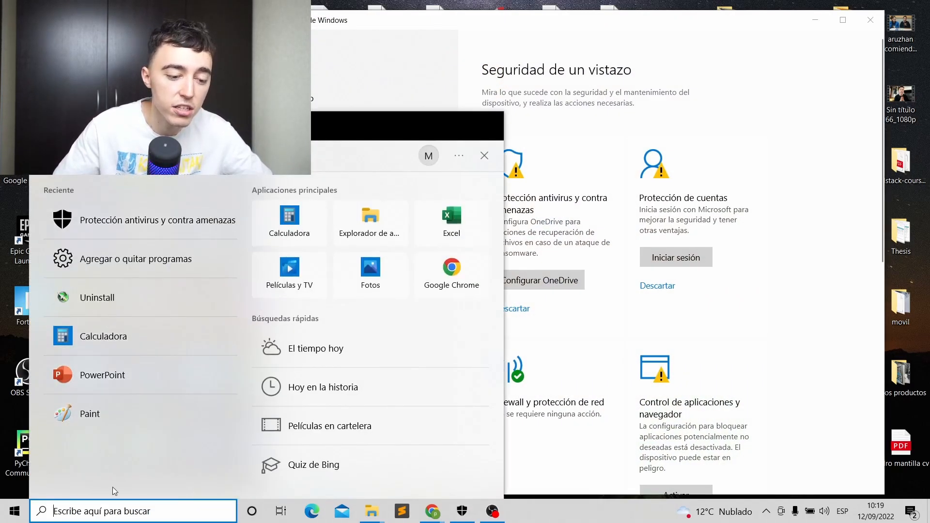
Go to Protección antivirus y contra amenazas settings, open the exclusions list, and choose Agregar exclusión.
click(650, 520)
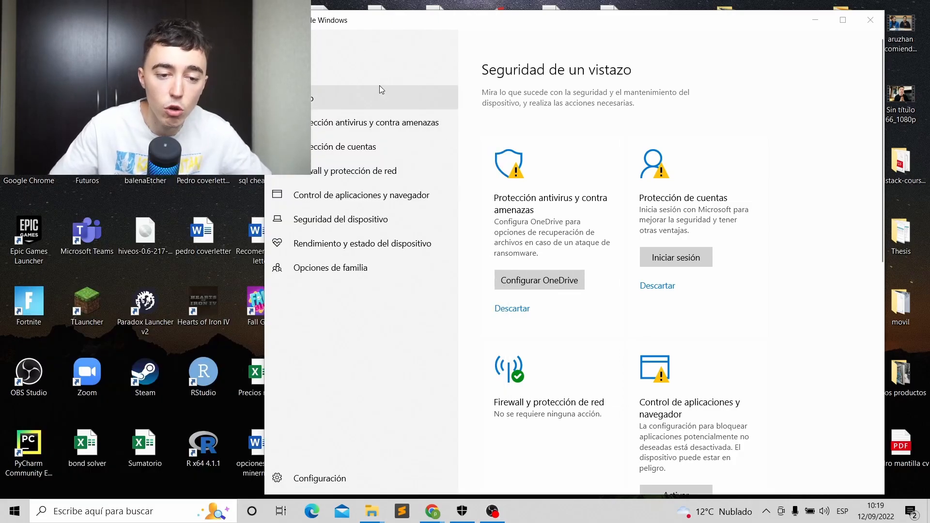
click(389, 127)
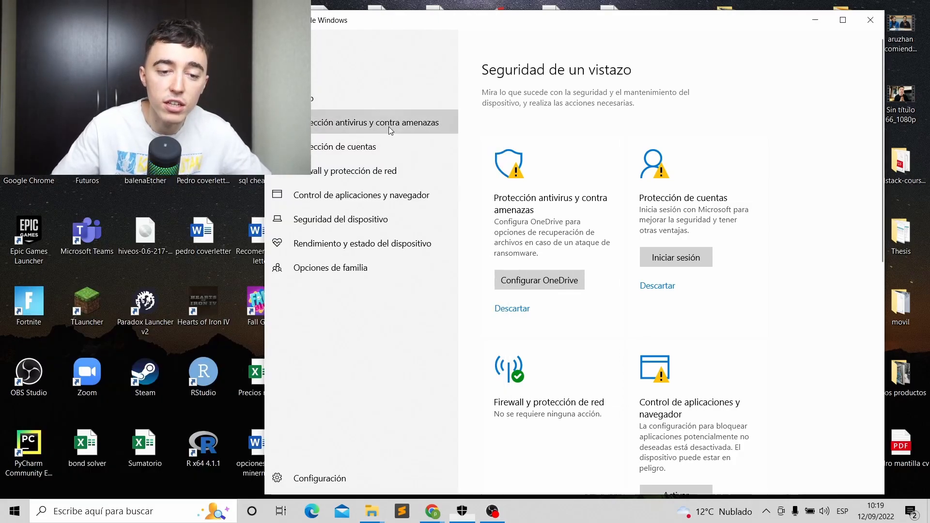
scroll(607, 174, down, 5)
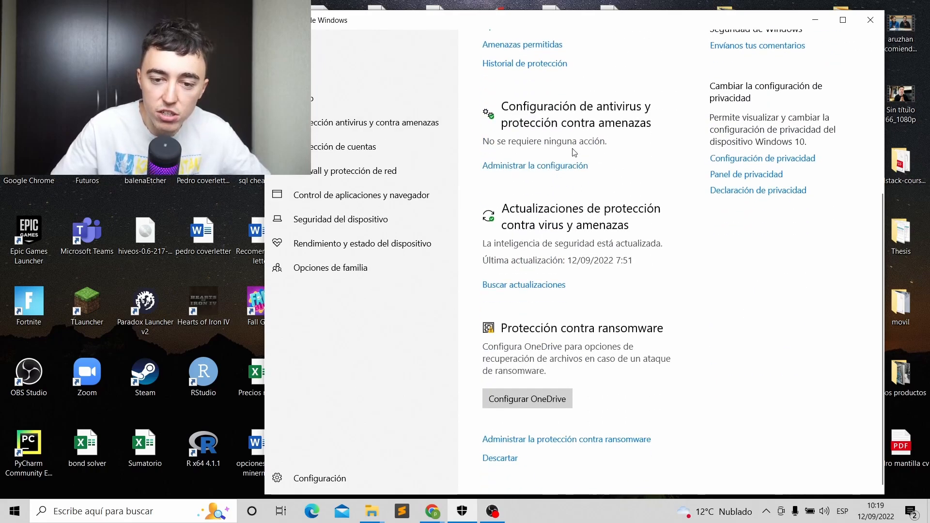
click(575, 166)
scroll(585, 200, down, 10)
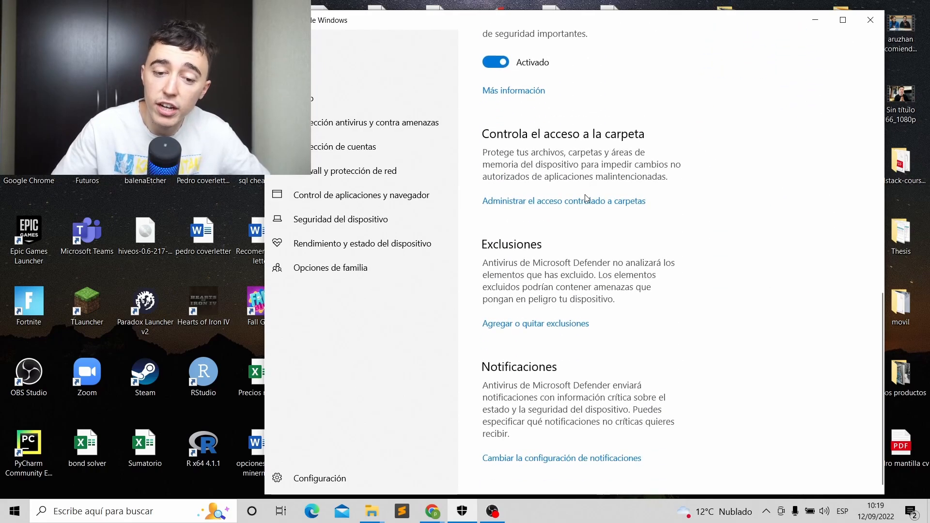
scroll(555, 333, up, 3)
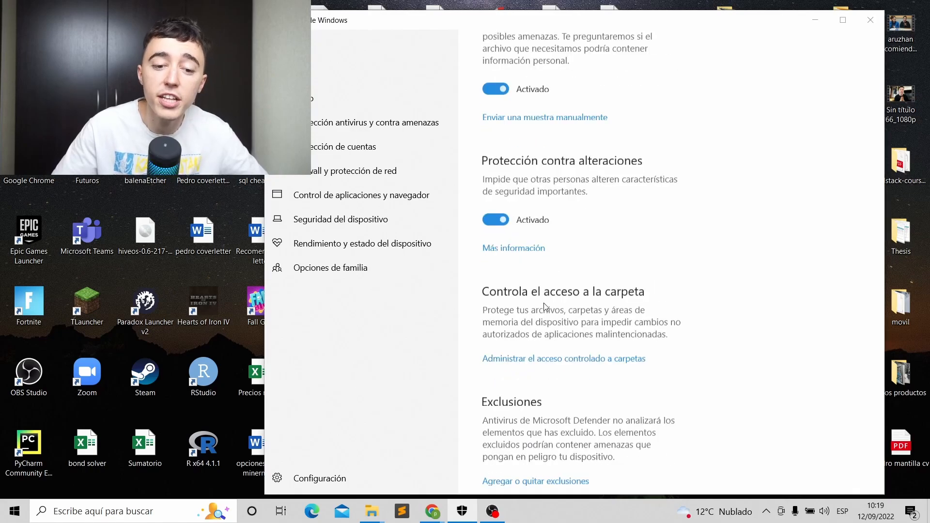
click(535, 481)
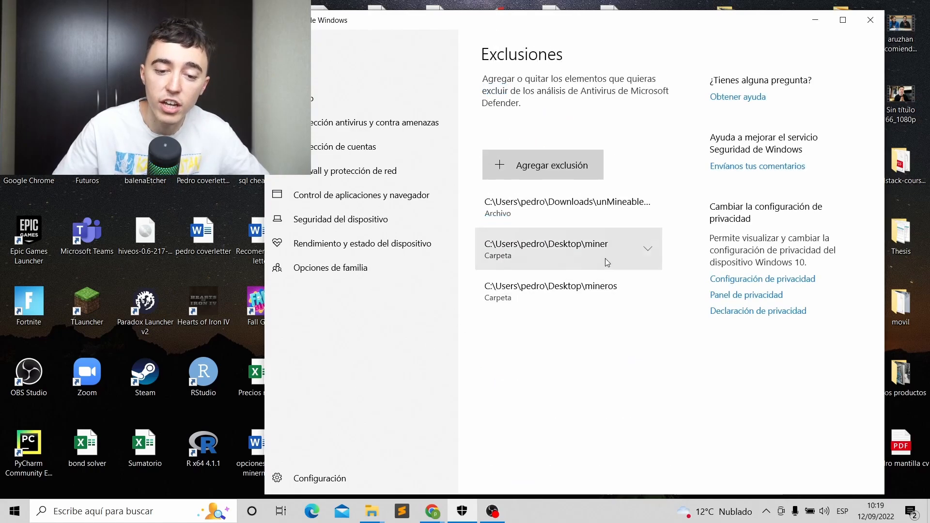
click(557, 169)
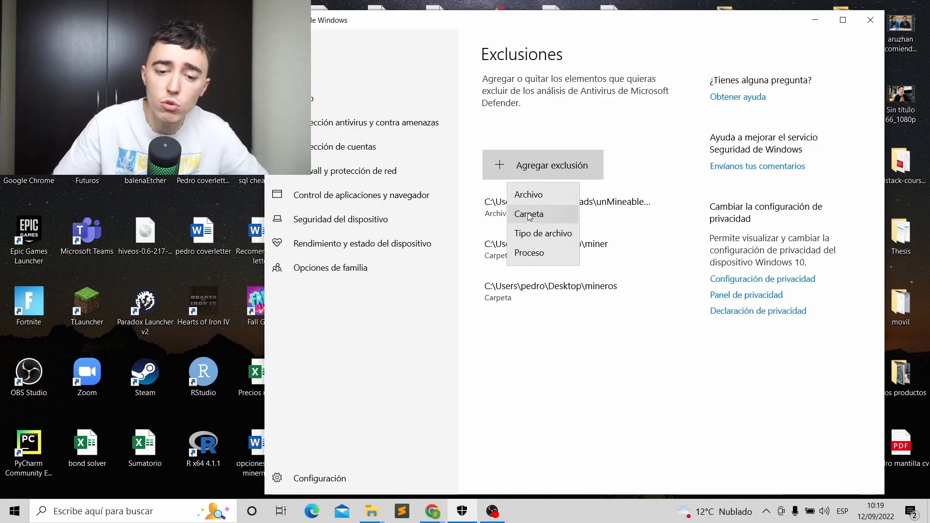
Choose Carpeta as the exclusion type and select the minero folder on the Escritorio.
click(553, 214)
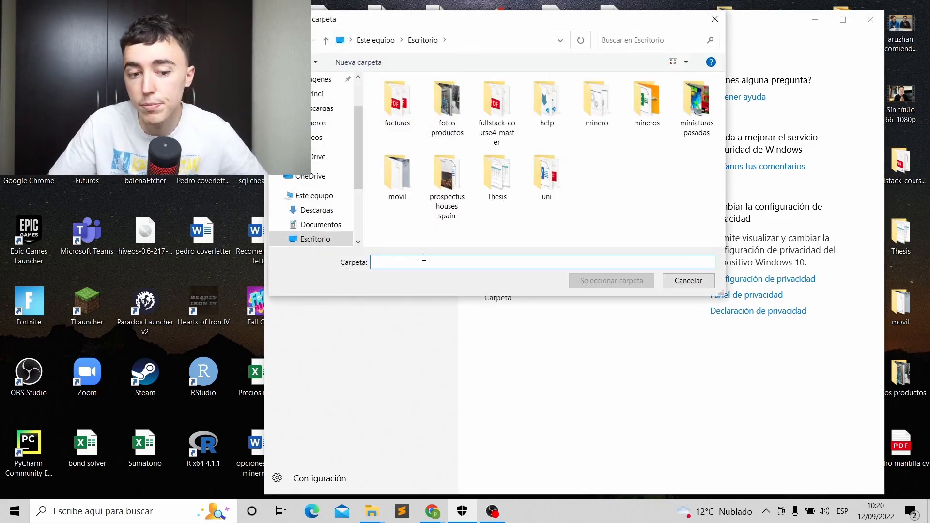
scroll(322, 114, up, 2)
click(318, 104)
click(611, 116)
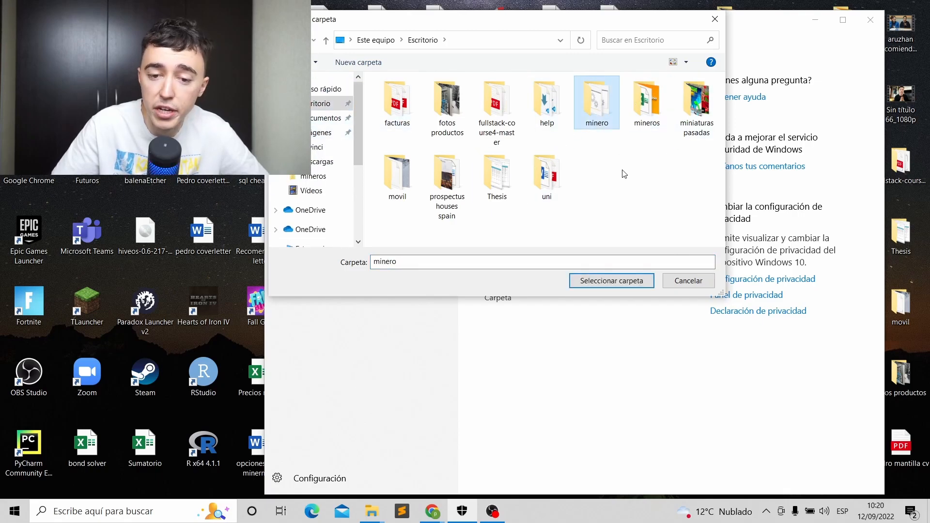
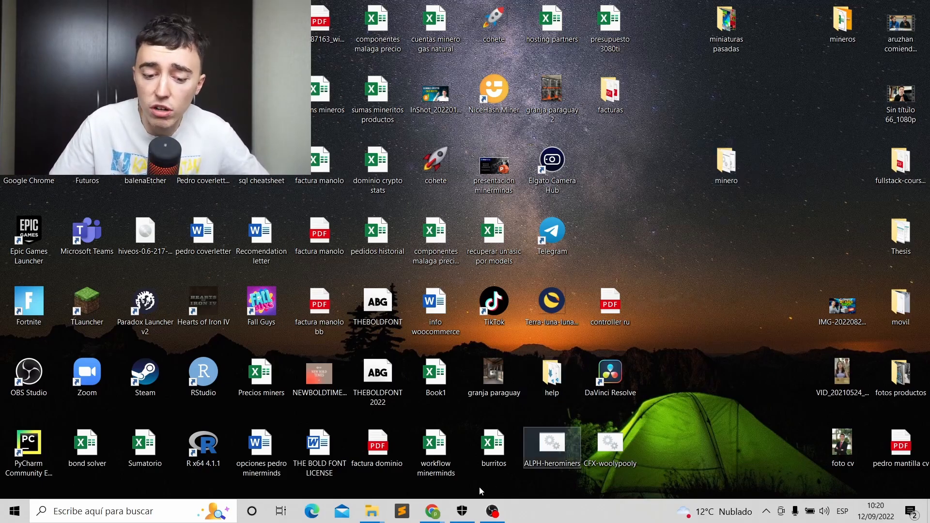
Open the minero folder maximized and scroll down to the RVN-2miners and t-rex files.
double_click(736, 163)
scroll(629, 364, down, 7)
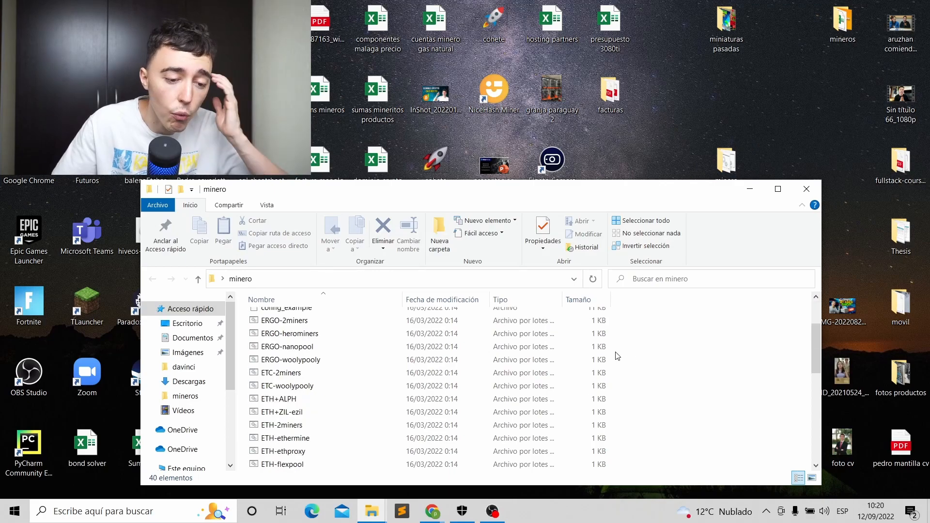
click(778, 189)
scroll(138, 199, down, 1)
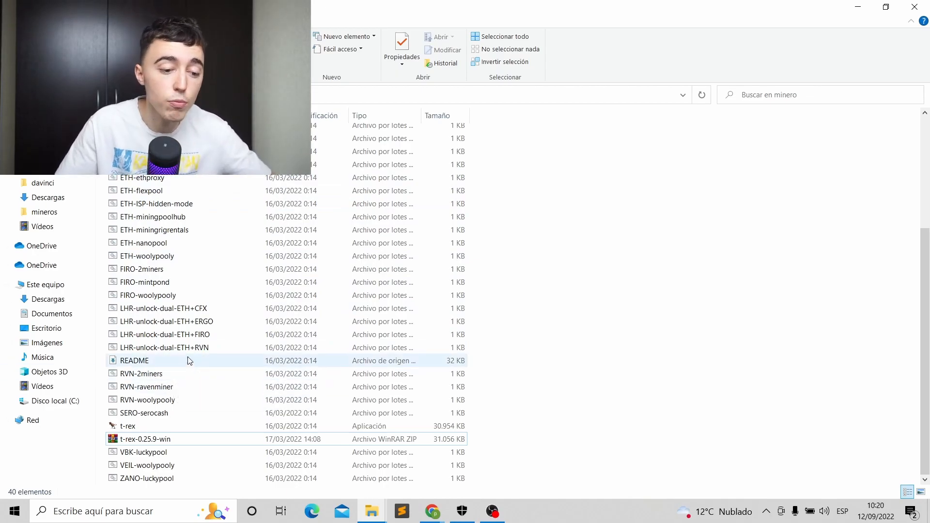
Open the RVN-2miners batch file in Notepad and locate its current wallet address.
right_click(154, 376)
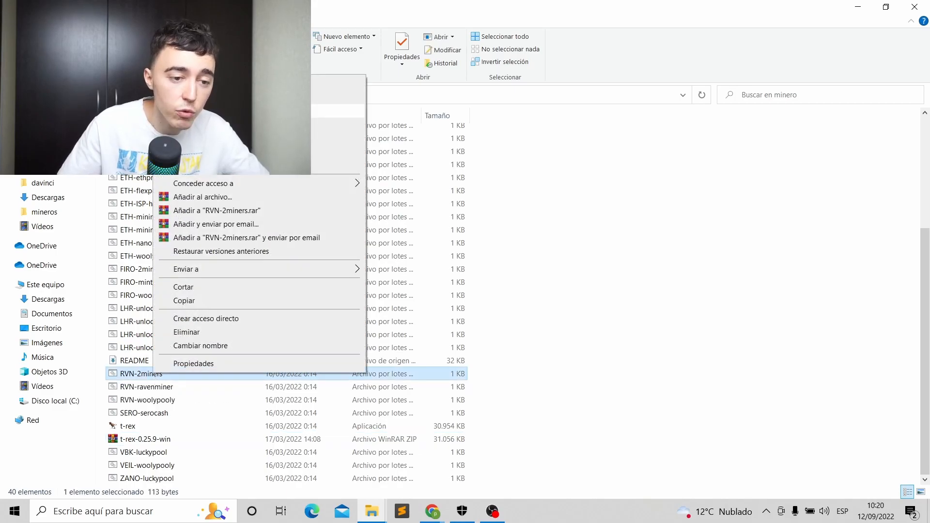
click(204, 96)
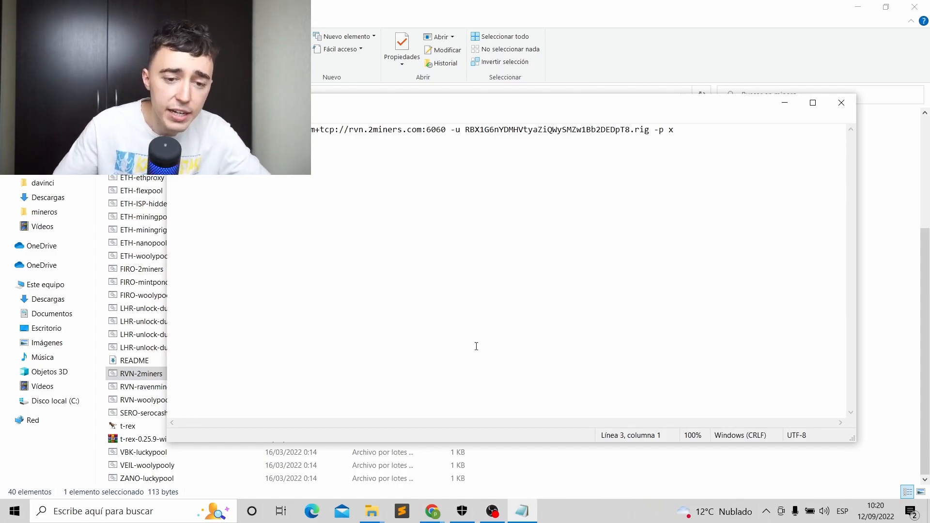
drag(466, 129, 630, 130)
click(630, 130)
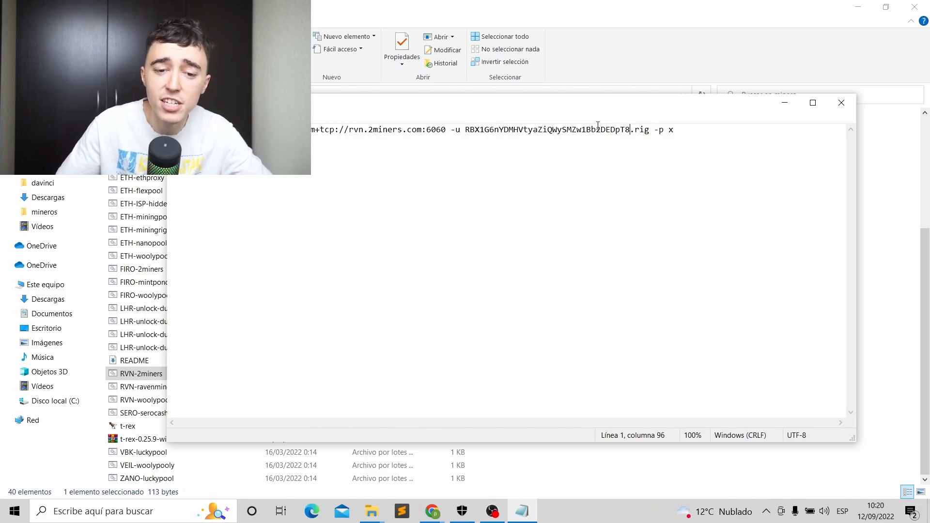
Paste the Binance RVN deposit address over the old wallet after -u, then check the pool server.
click(440, 518)
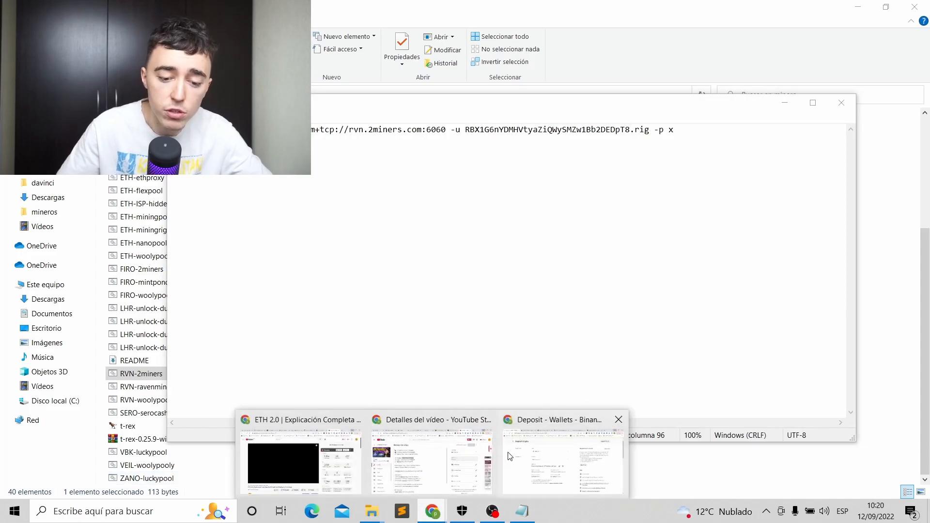
click(561, 462)
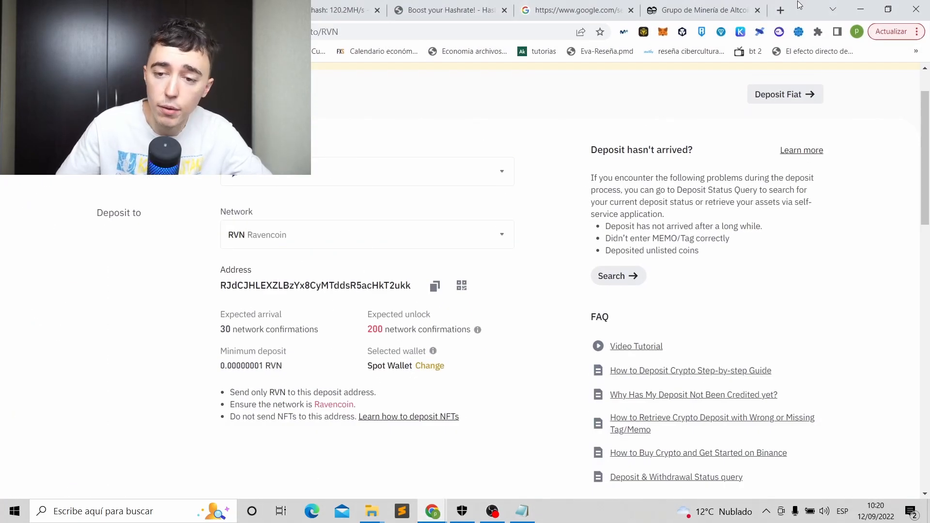
click(860, 9)
drag(609, 127, 466, 130)
text(RJdCJHLEXZLBzYx8CyMTddsR5acHkT2ukk)
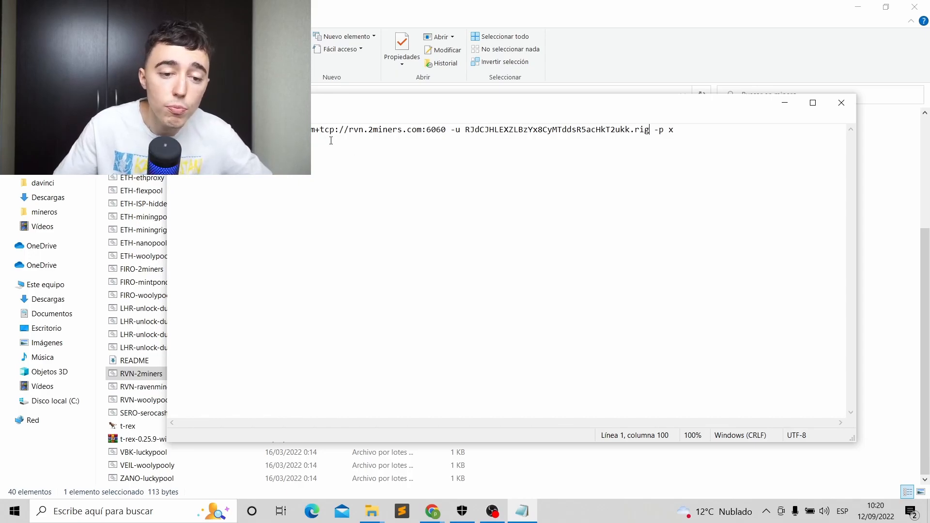
drag(352, 131, 446, 129)
click(446, 130)
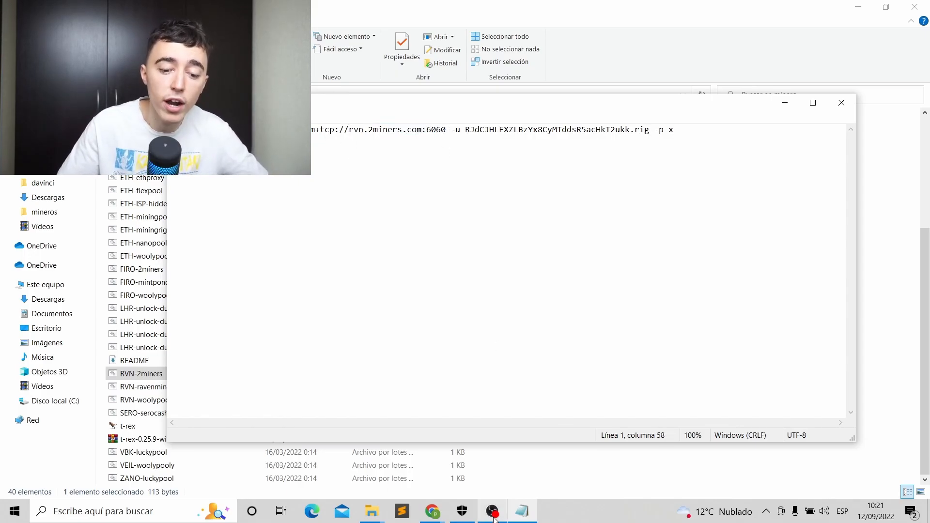
click(444, 512)
On 2miners.com, open the Ravencoin pool's quick start guide with its server table.
click(548, 437)
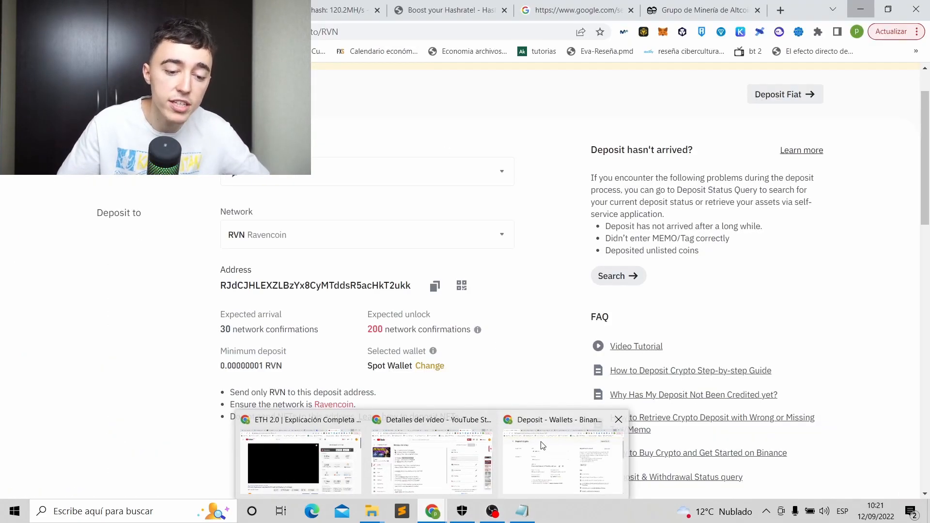
click(700, 12)
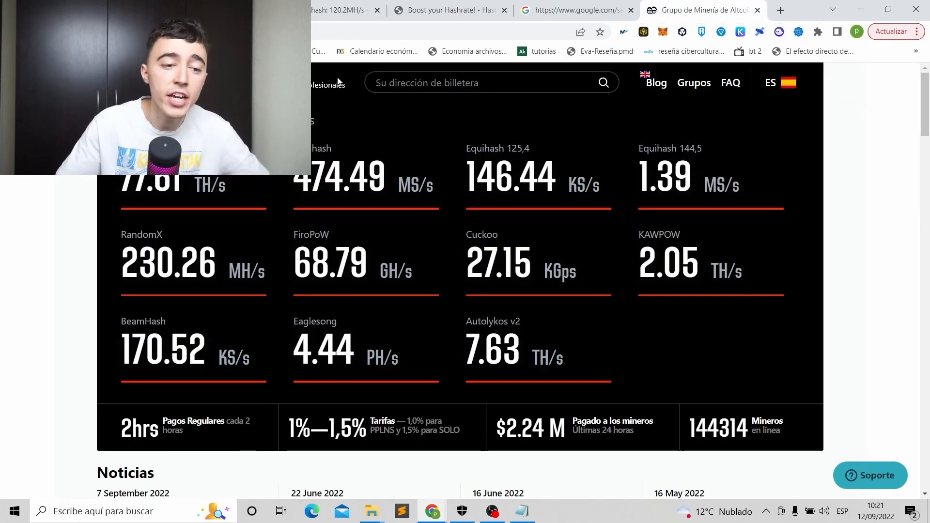
scroll(708, 249, down, 10)
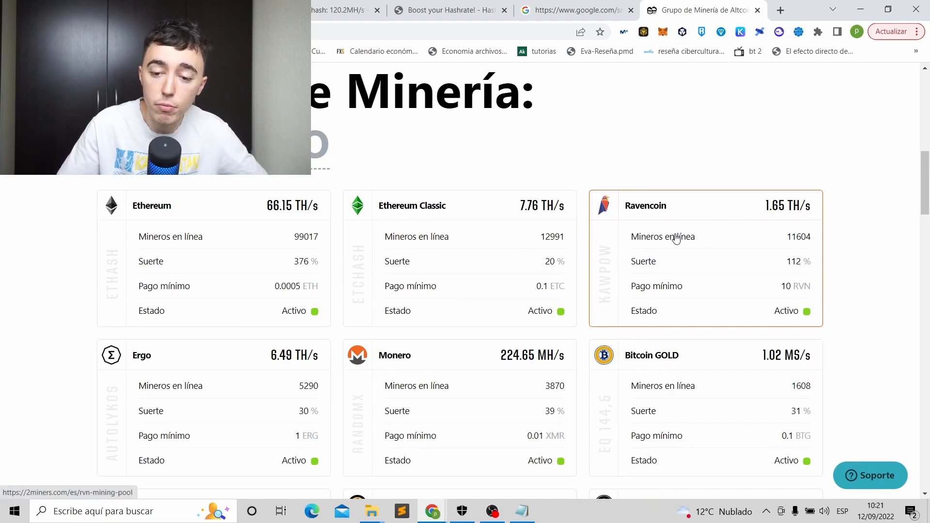
click(676, 238)
scroll(481, 204, down, 6)
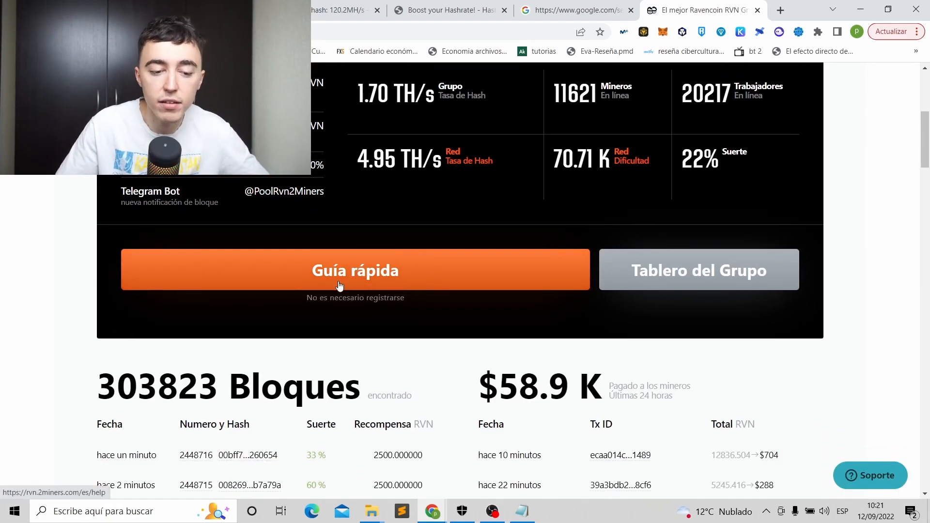
click(355, 272)
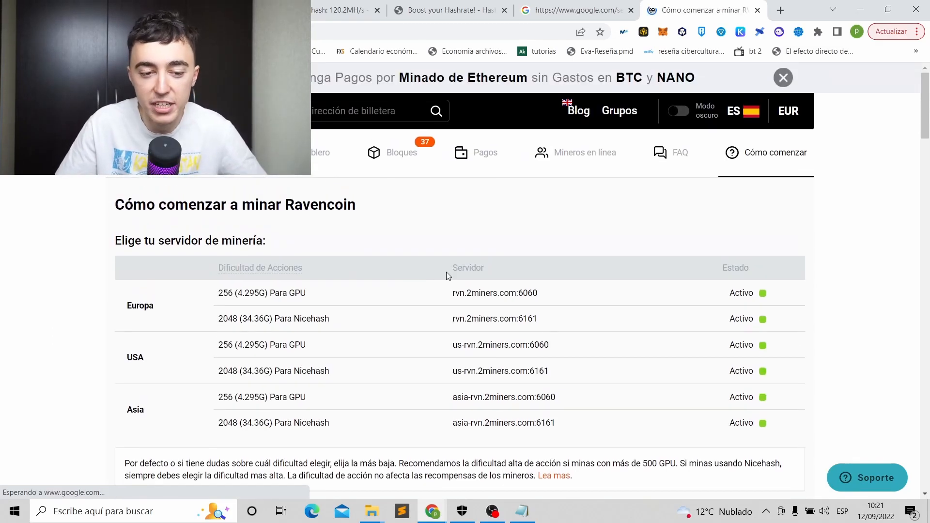
scroll(344, 225, down, 1)
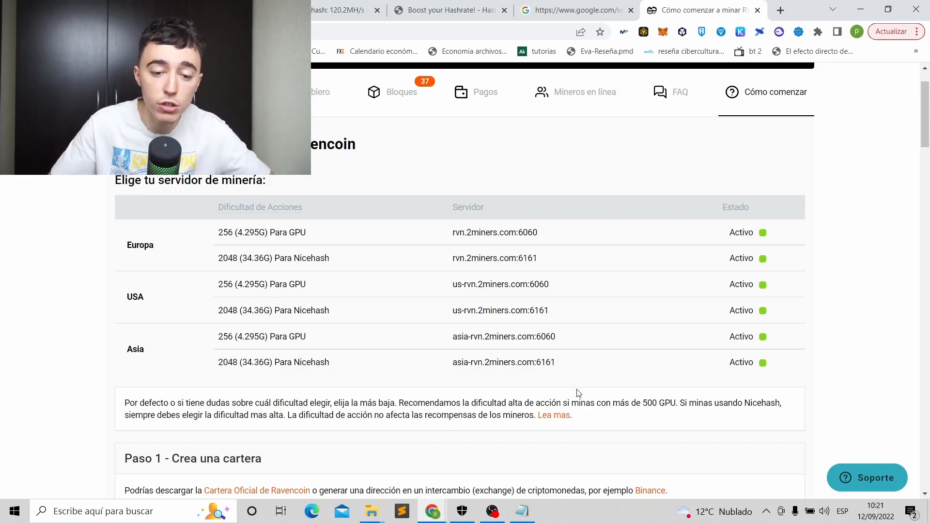
Compare the batch file's rvn.2miners.com host with the guide's server list.
click(523, 510)
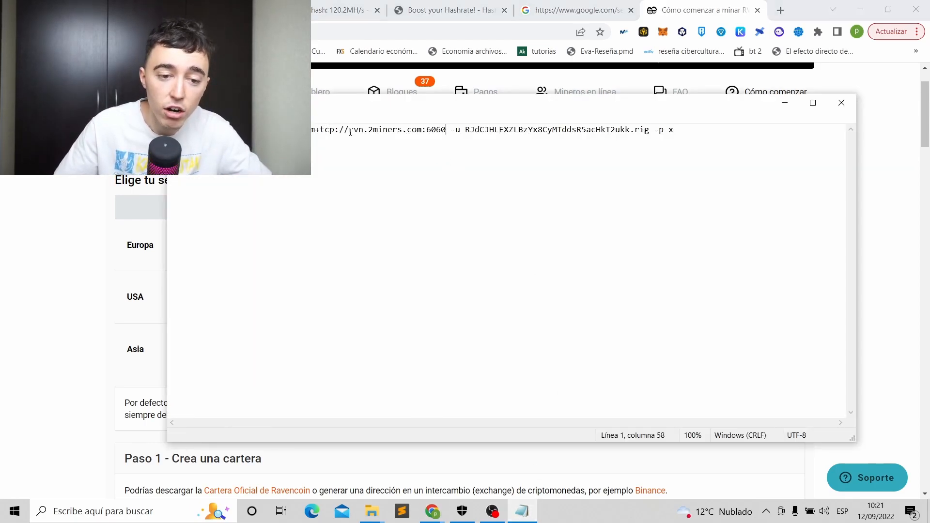
drag(349, 132, 422, 131)
click(444, 133)
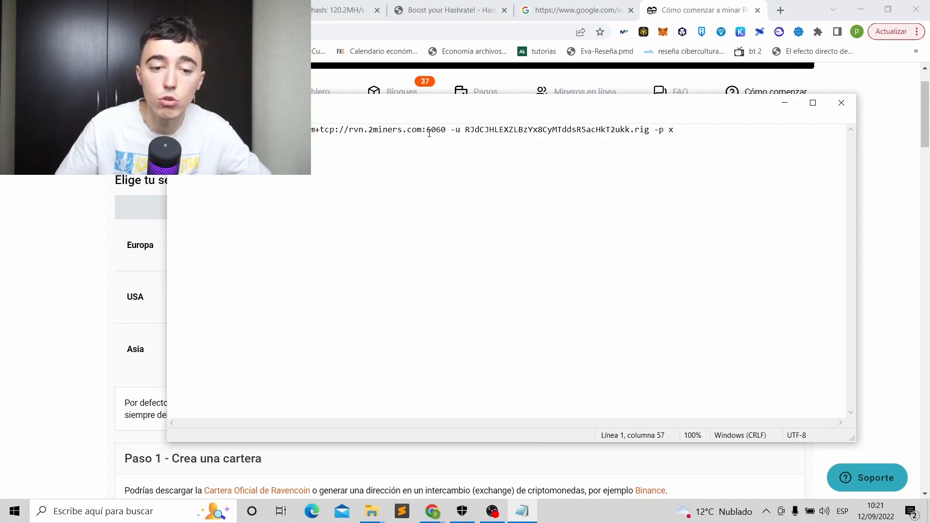
click(785, 103)
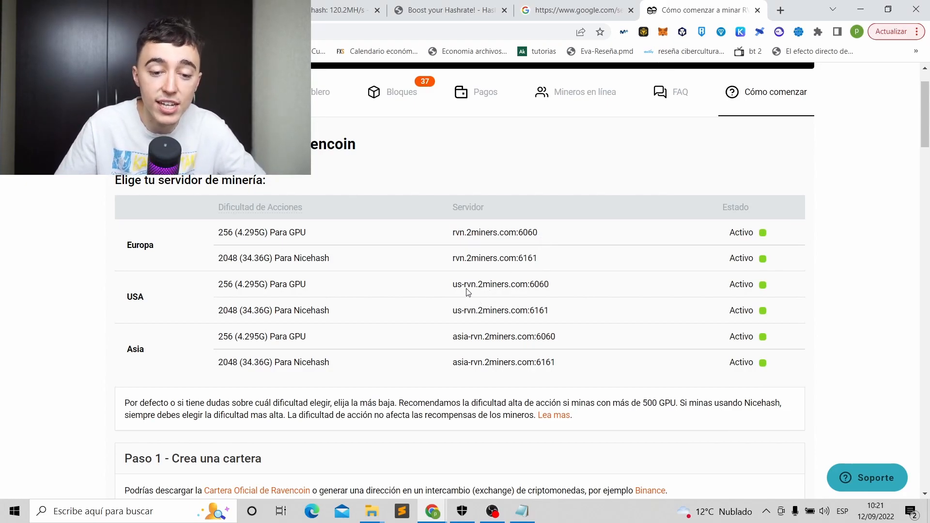
Prefix the pool host with us- so it reads us-rvn.2miners.com:6060, and save.
key(alt+Tab)
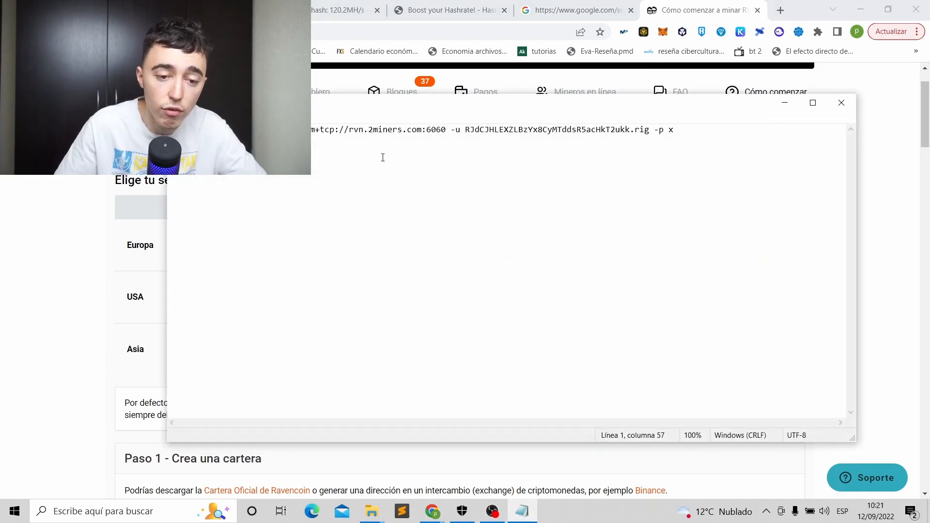
text(us-)
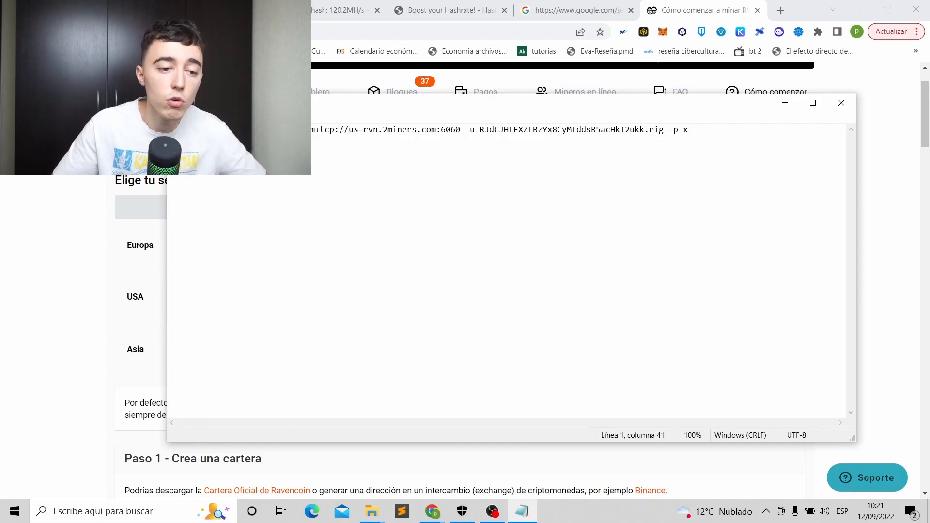
click(181, 117)
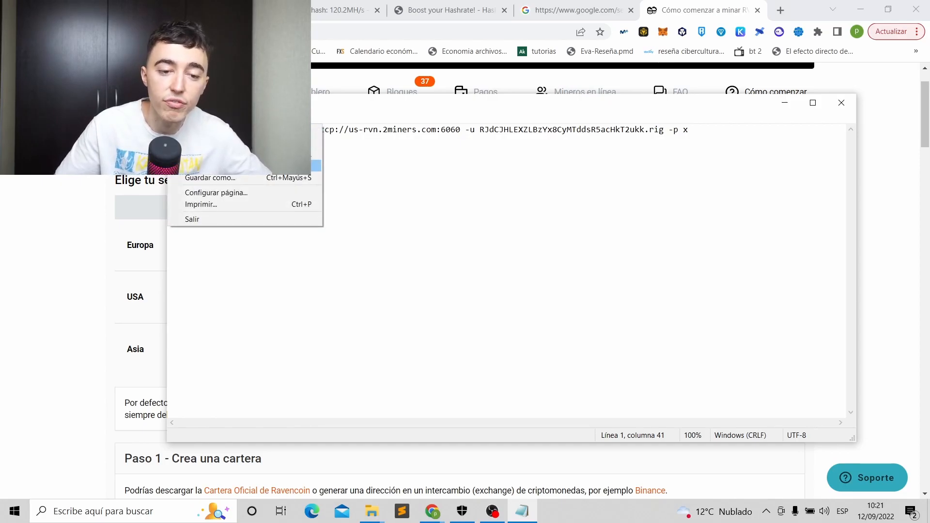
key(Escape)
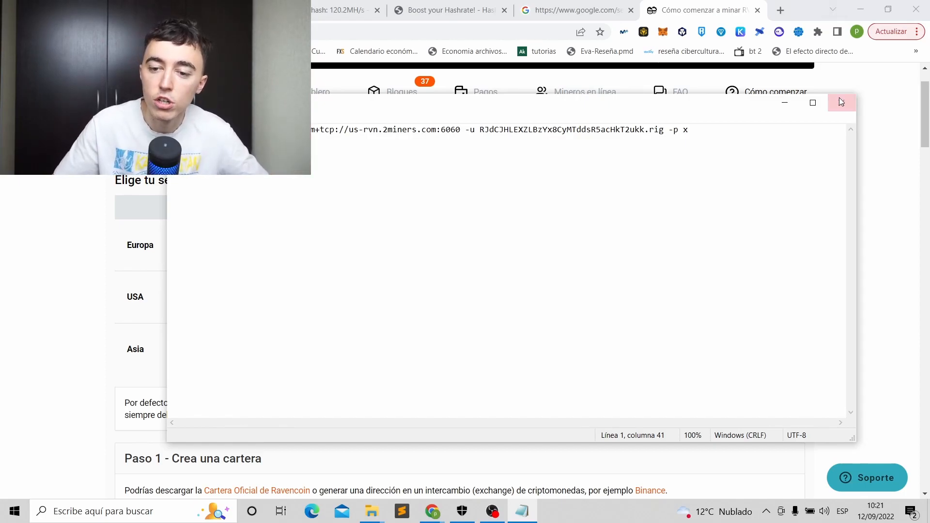
Set Notepad aside and bring the minero folder window back to the front.
click(785, 103)
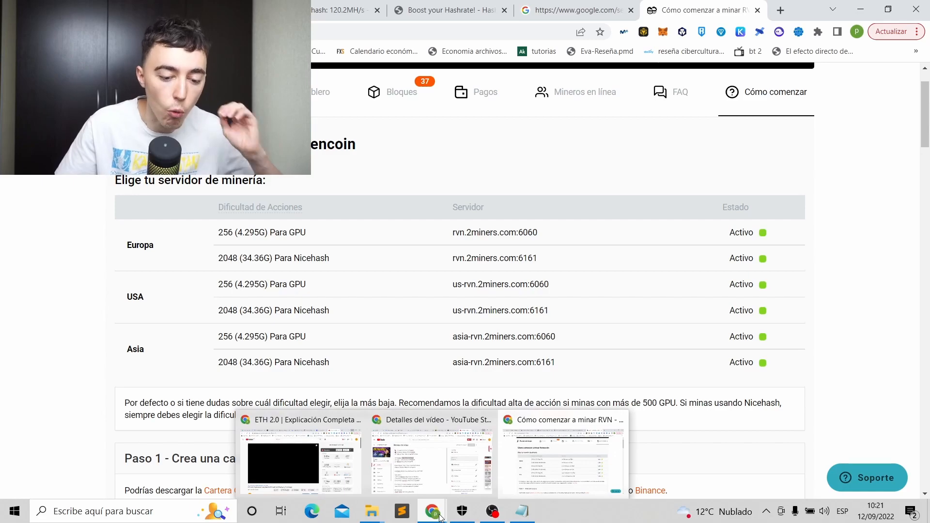
mouse_move(372, 512)
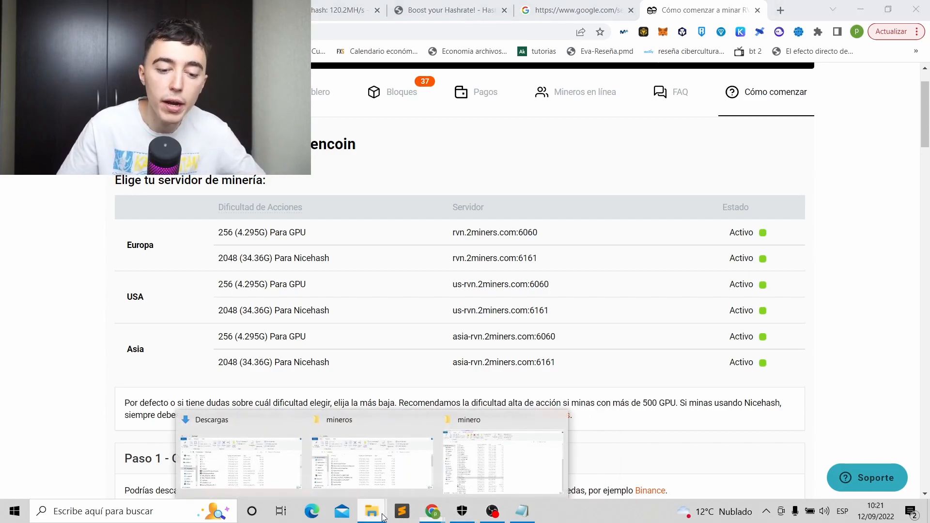
click(510, 461)
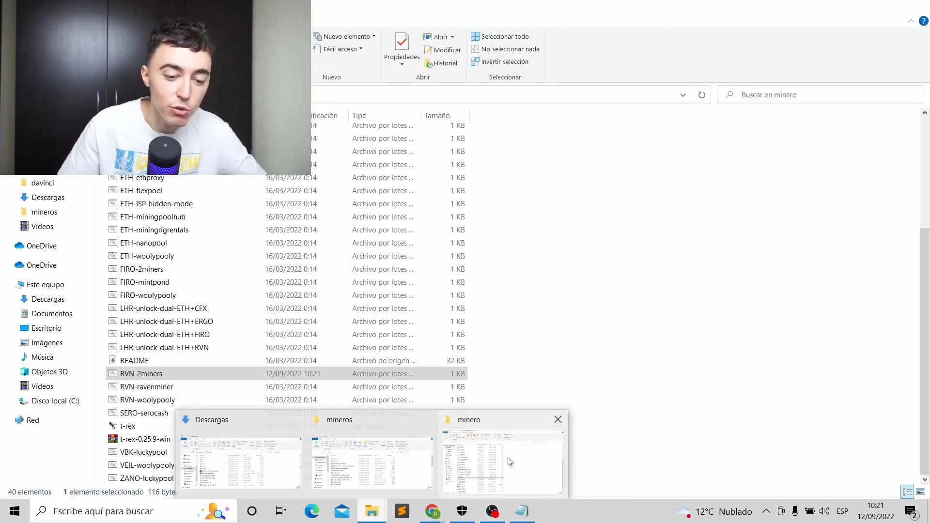
Test-run the RVN-2miners batch file, close the miner console, and hide File Explorer.
click(510, 461)
click(638, 289)
scroll(622, 233, up, 5)
scroll(260, 209, down, 5)
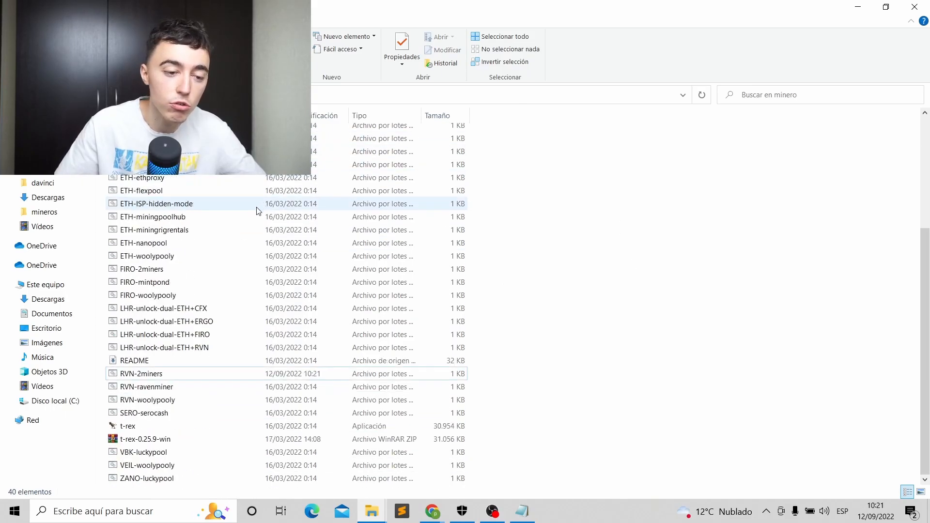
right_click(148, 377)
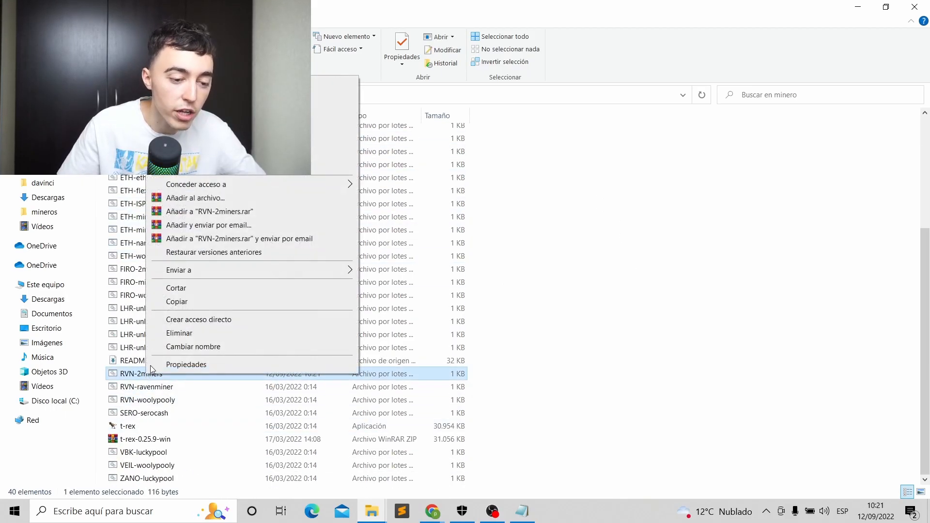
click(562, 374)
double_click(385, 372)
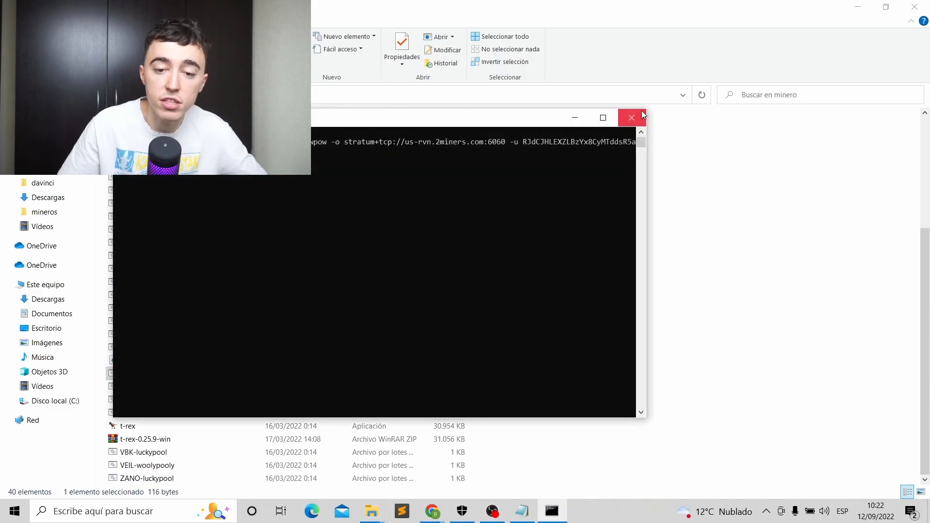
click(642, 116)
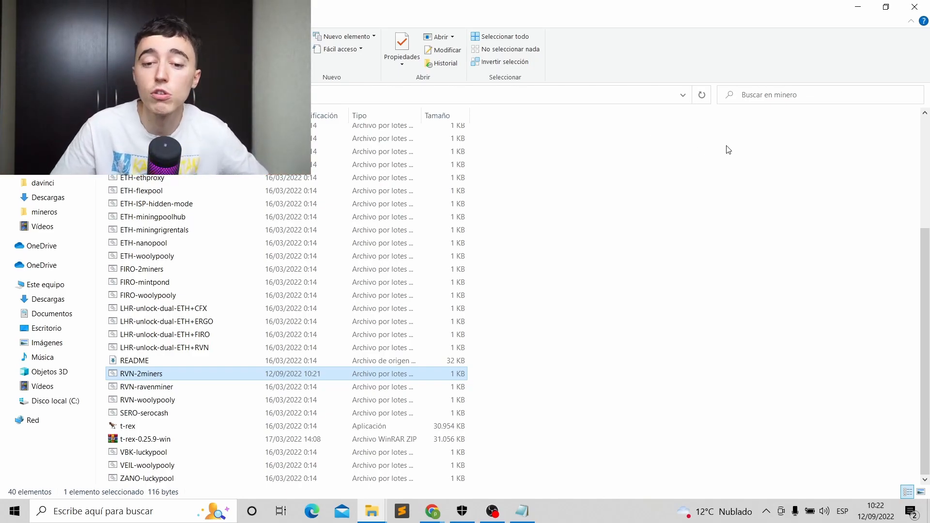
click(859, 7)
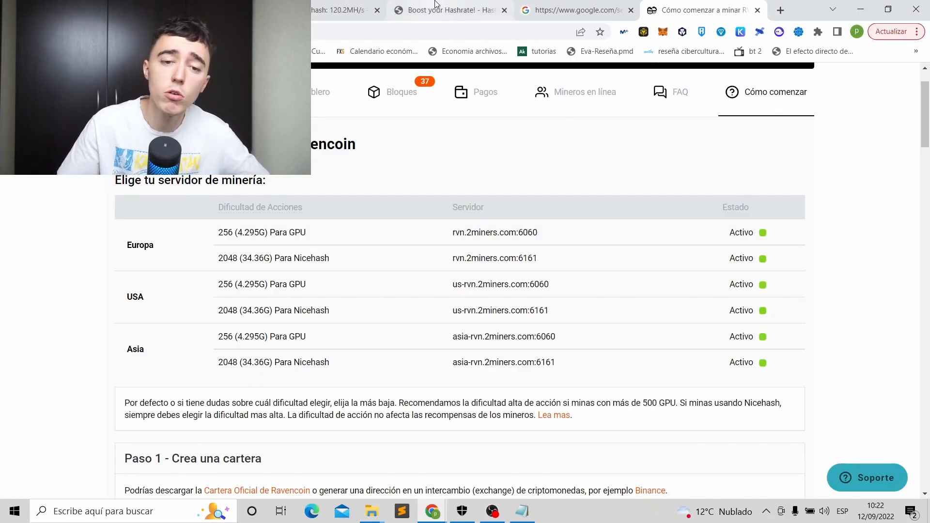
On hashrate.no, view RTX 3060 Ti LHR RVN overclocks: core 200, memory 2000/2600, 160/170 W.
click(442, 9)
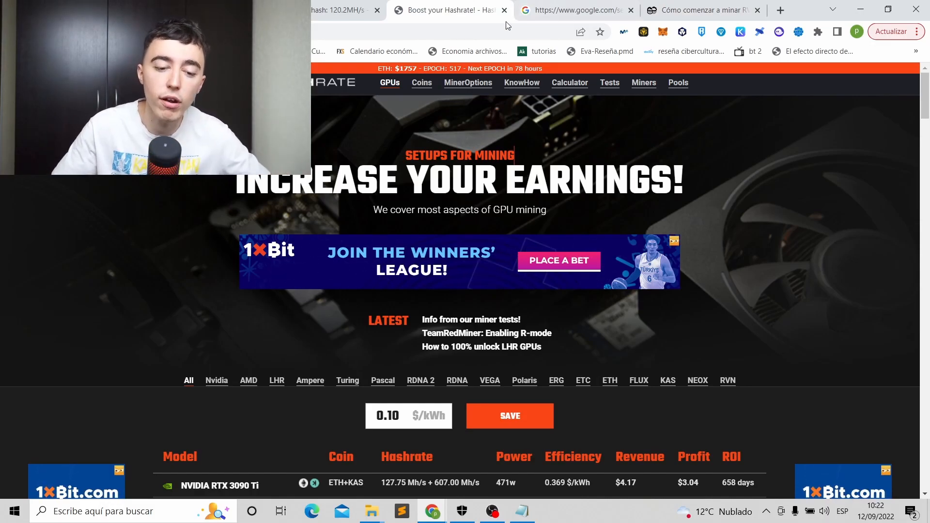
scroll(618, 225, down, 5)
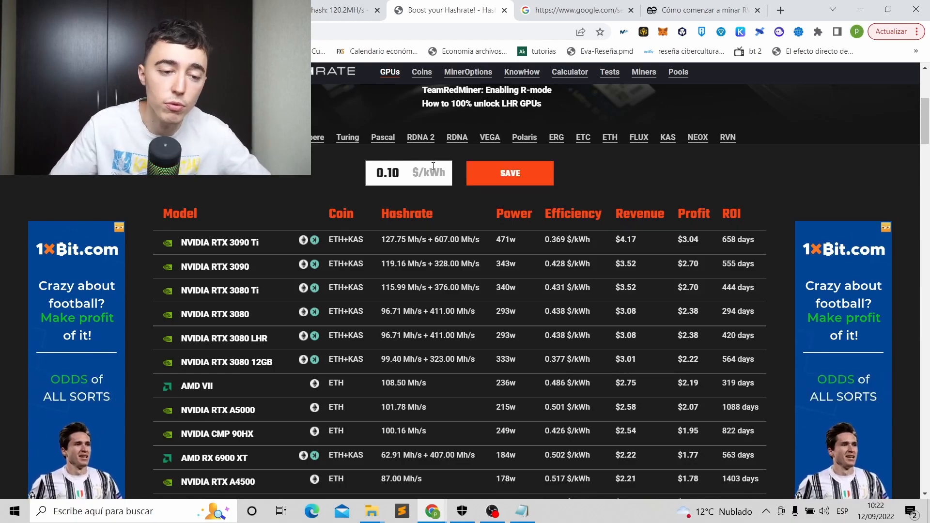
scroll(514, 155, up, 5)
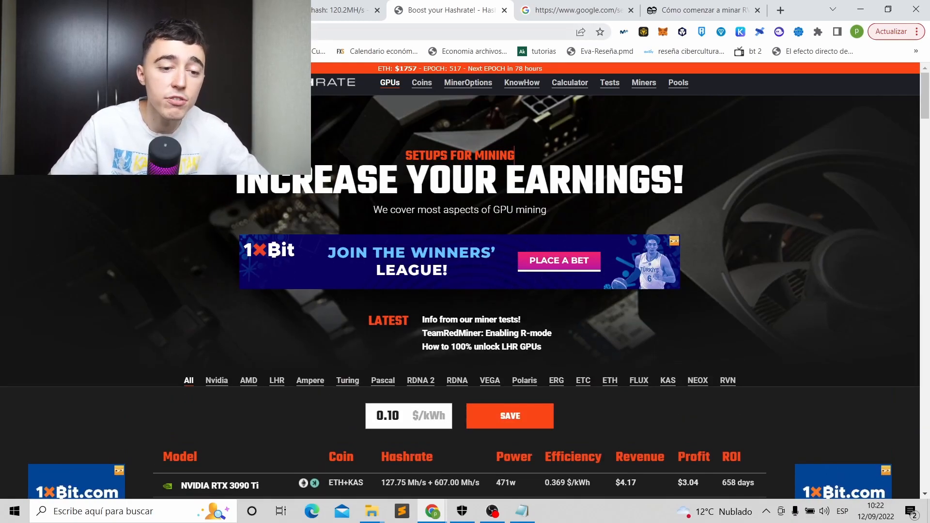
scroll(297, 322, down, 8)
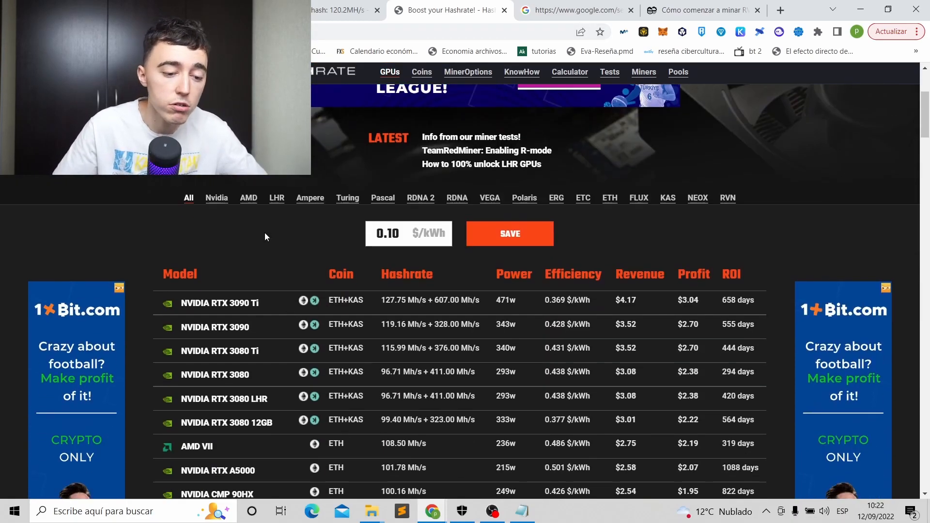
scroll(231, 233, down, 5)
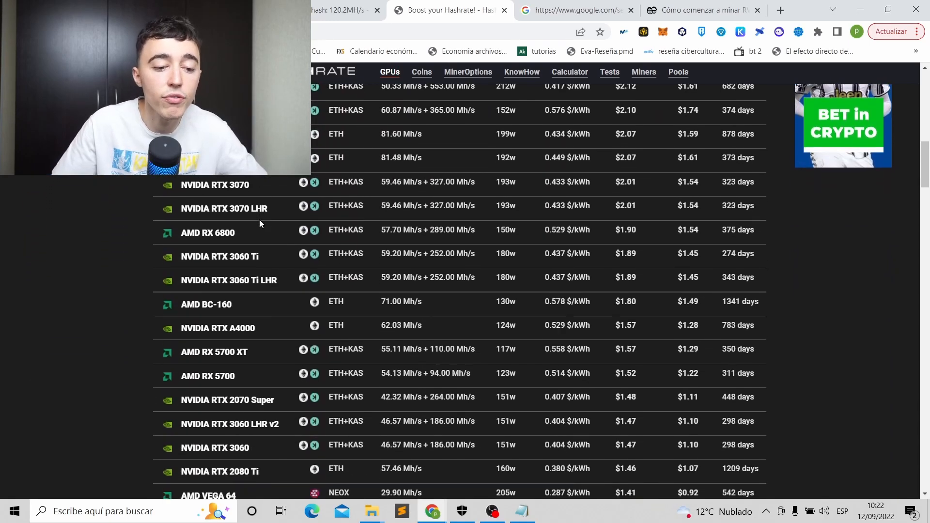
click(256, 282)
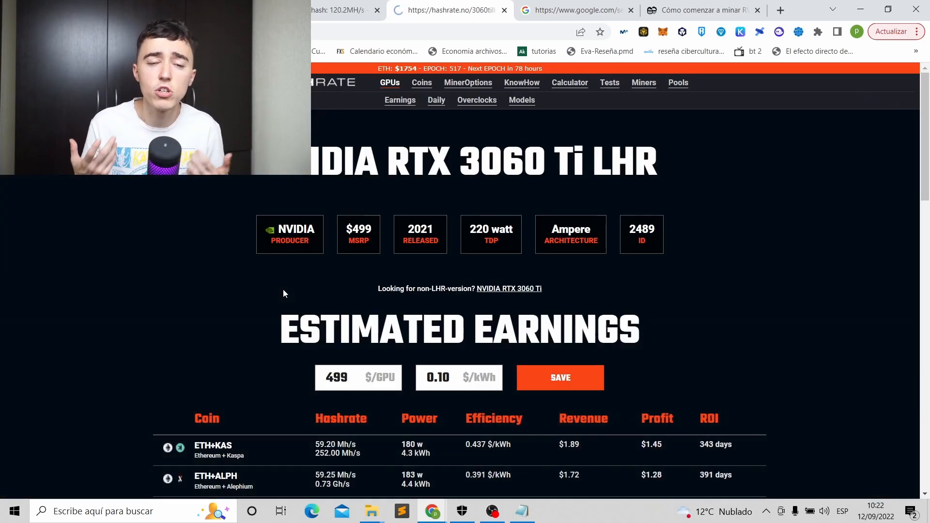
scroll(283, 289, down, 6)
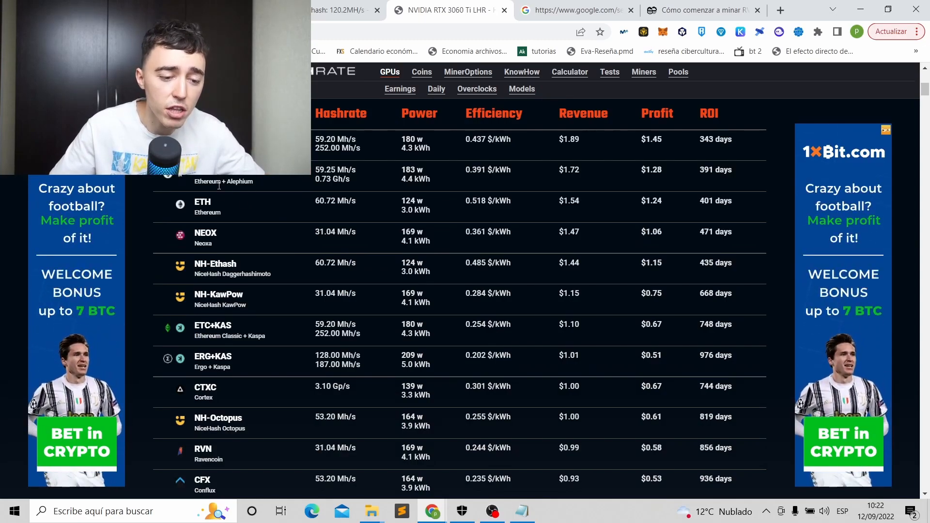
scroll(208, 217, down, 1)
scroll(208, 217, down, 3)
click(203, 269)
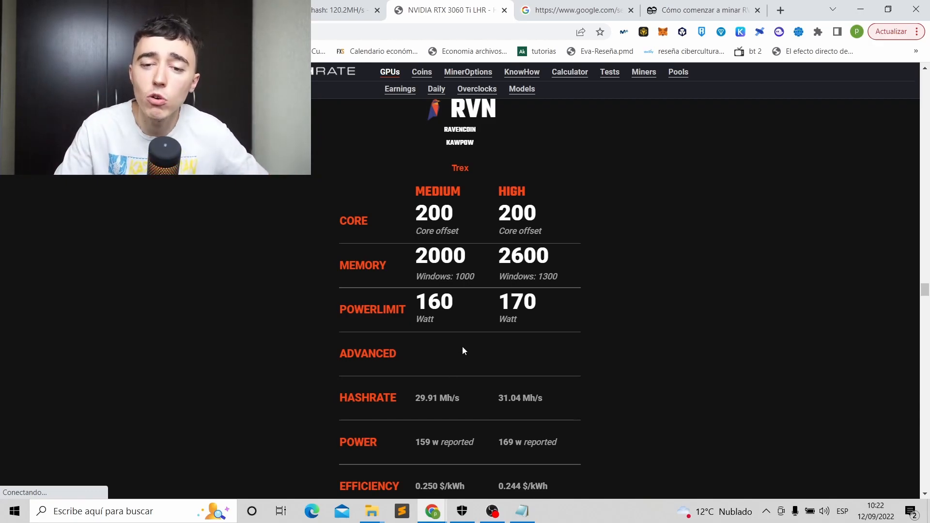
Open the official Afterburner - MSI page from Google results, then minimize Chrome.
click(552, 13)
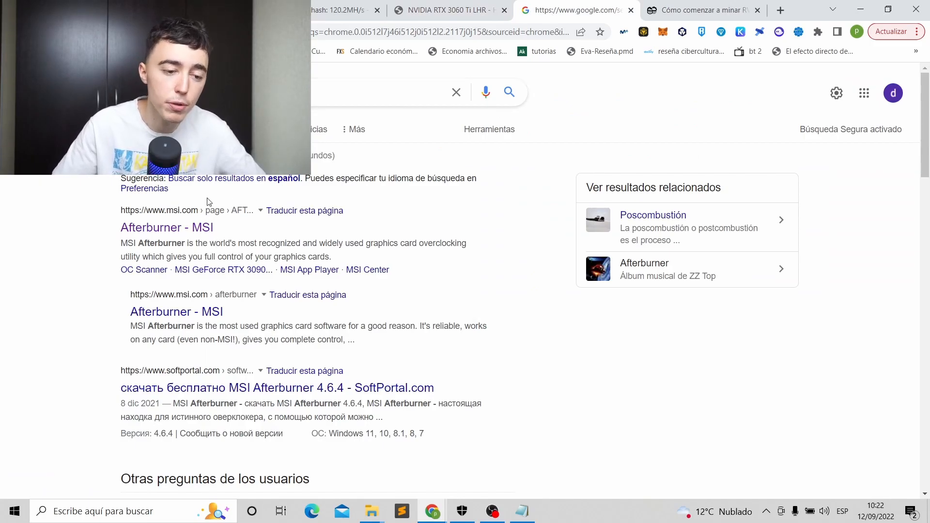
click(200, 227)
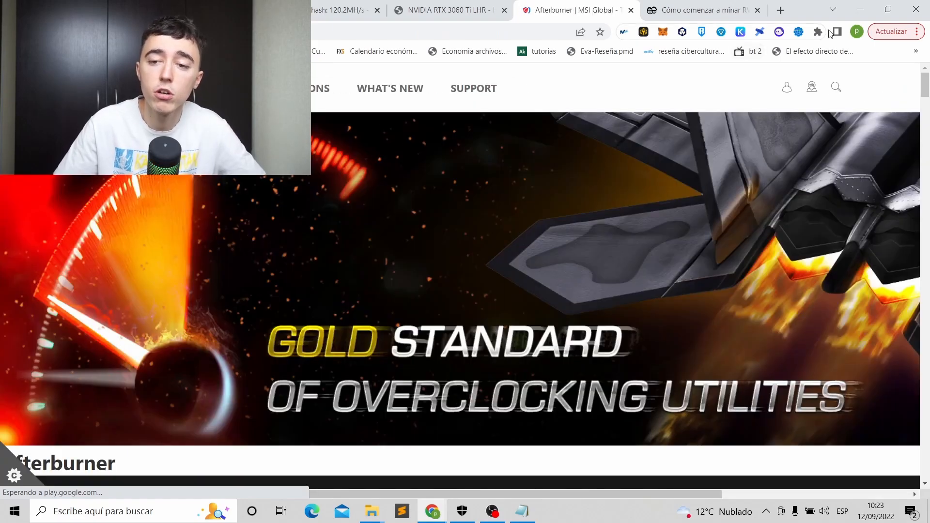
click(860, 10)
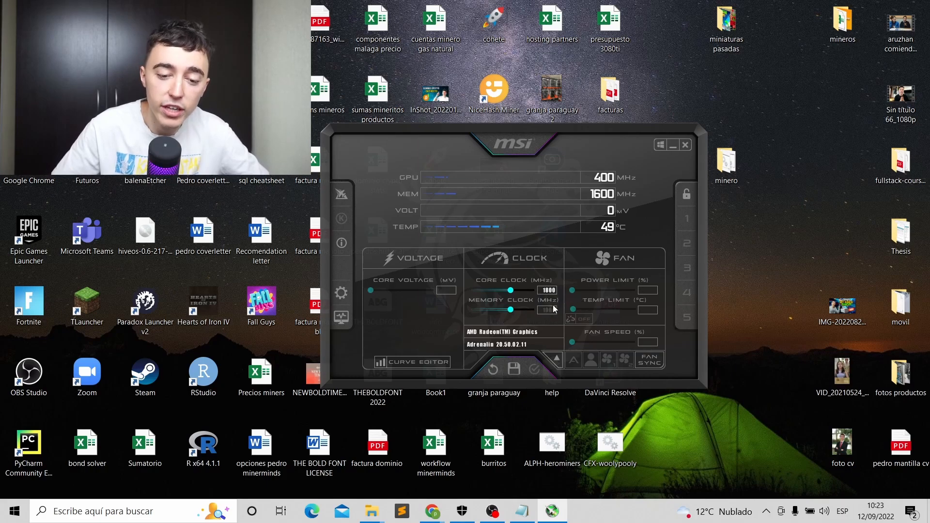
Minimize MSI Afterburner to the tray and bring the minero Explorer window back.
click(668, 144)
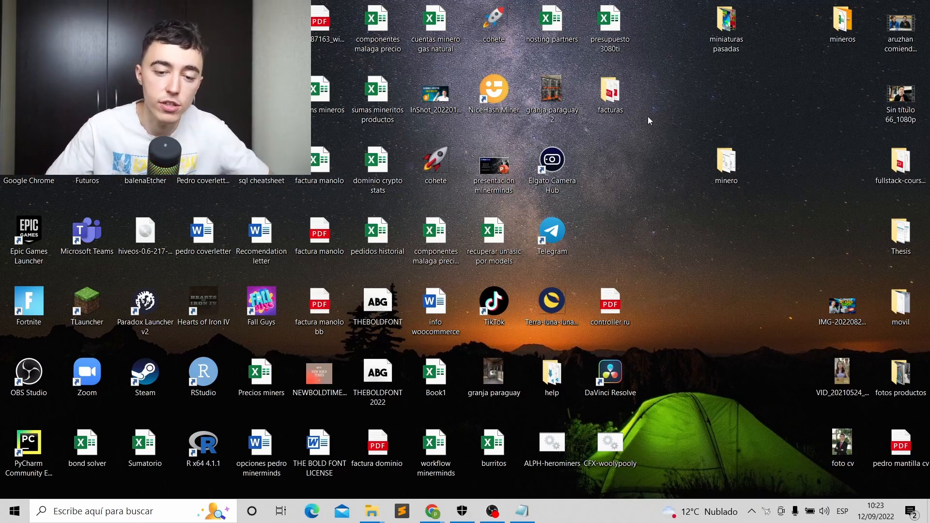
mouse_move(438, 517)
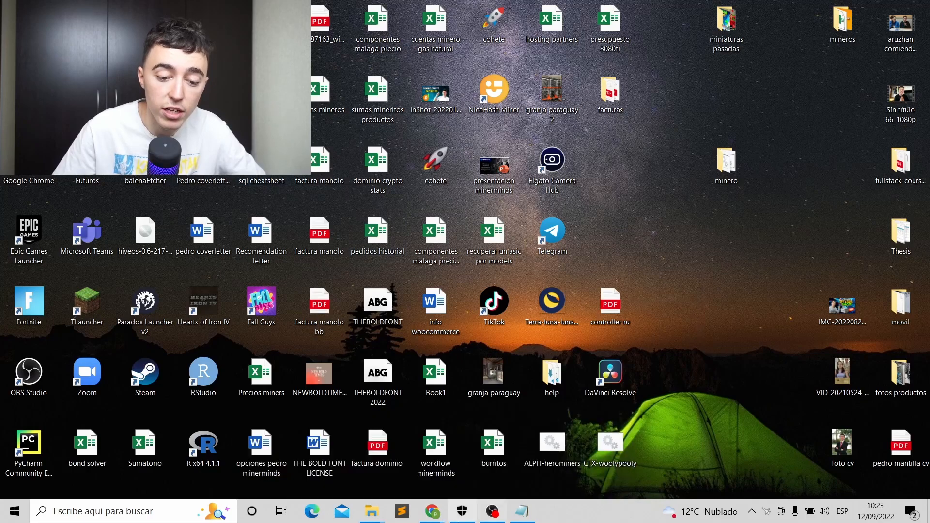
mouse_move(371, 517)
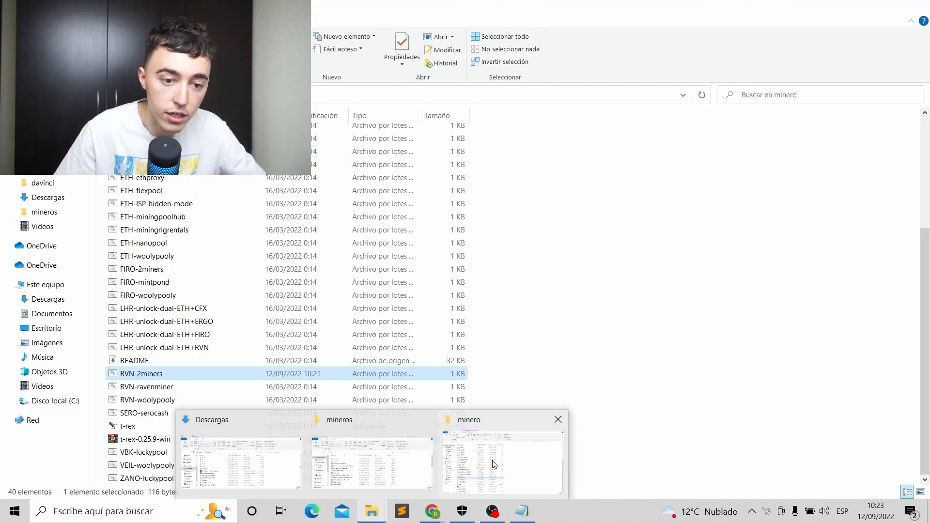
click(494, 464)
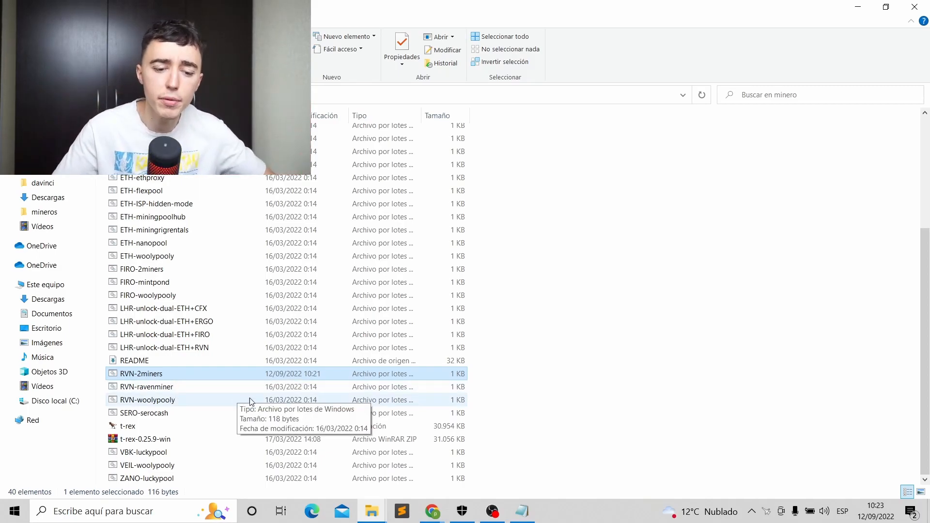
mouse_move(373, 508)
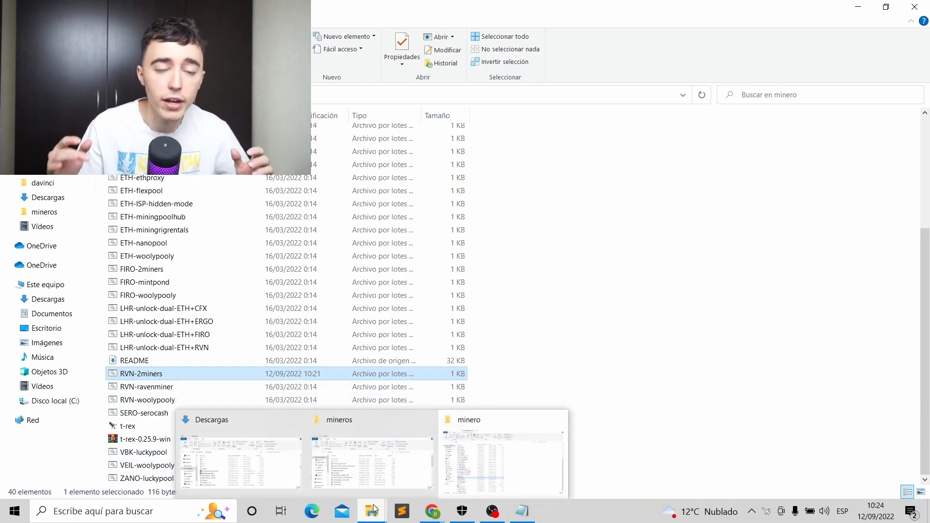
mouse_move(432, 509)
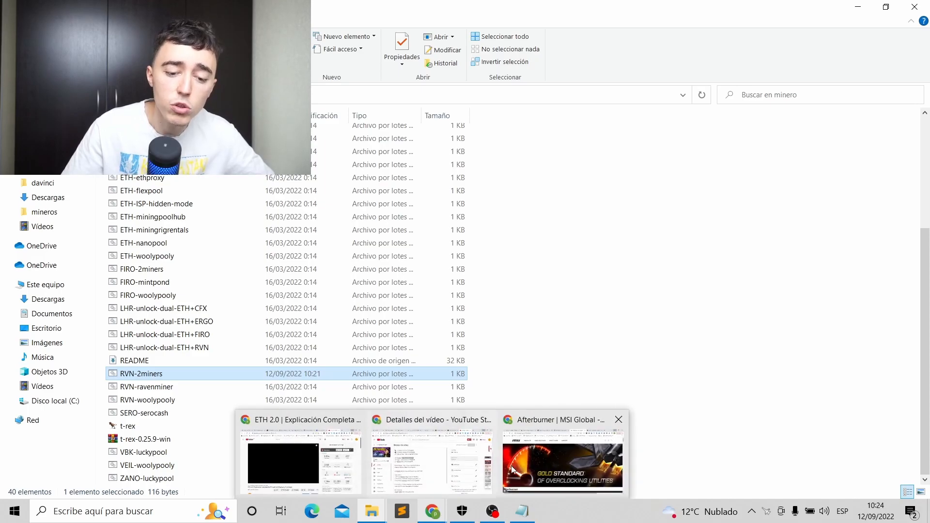
click(522, 468)
click(204, 10)
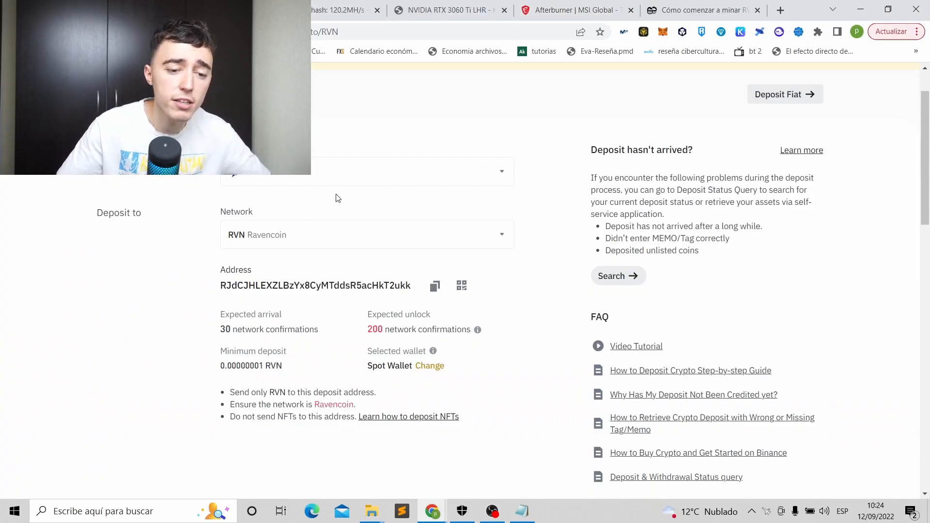
scroll(312, 165, up, 2)
scroll(519, 216, down, 1)
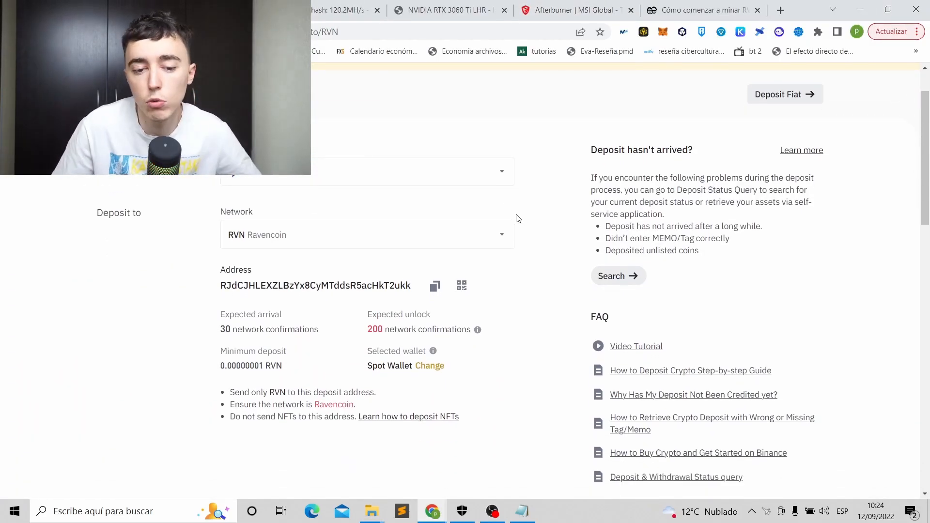
click(435, 286)
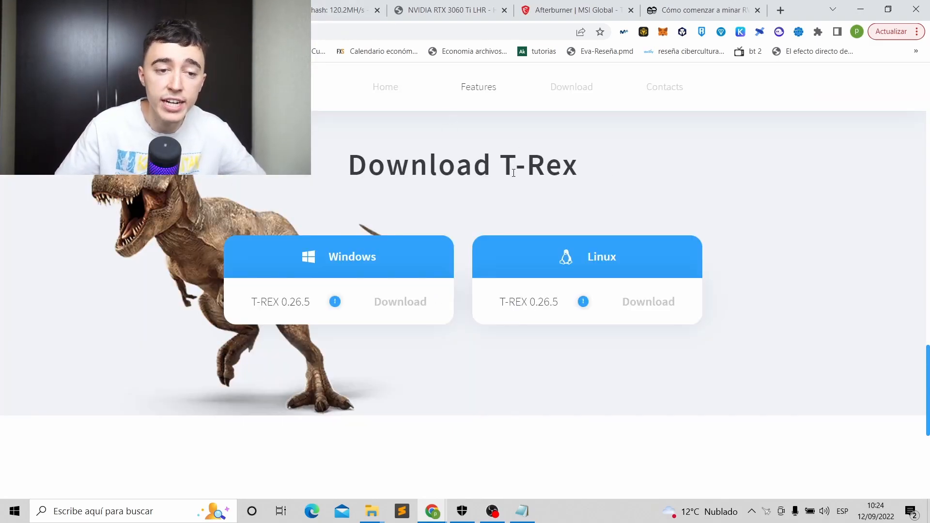
click(729, 10)
scroll(303, 182, up, 1)
scroll(303, 182, down, 3)
scroll(303, 182, up, 3)
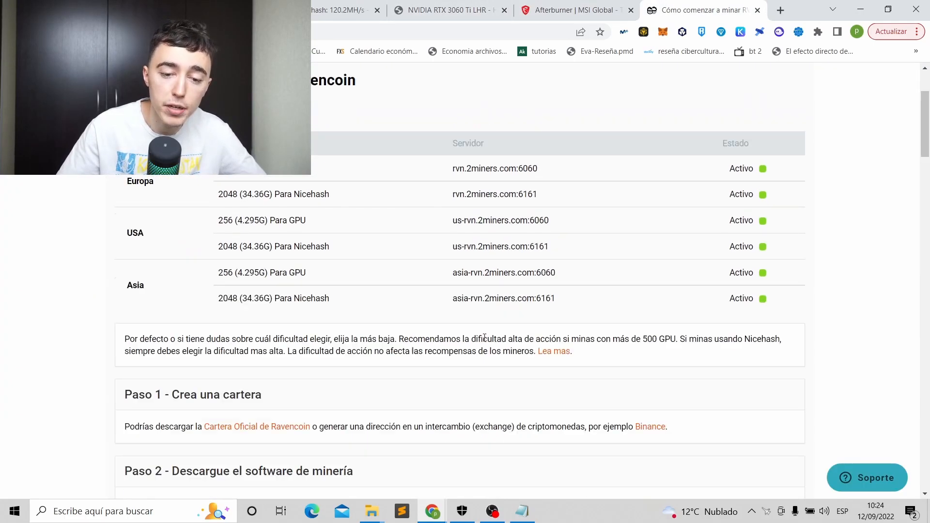
click(855, 10)
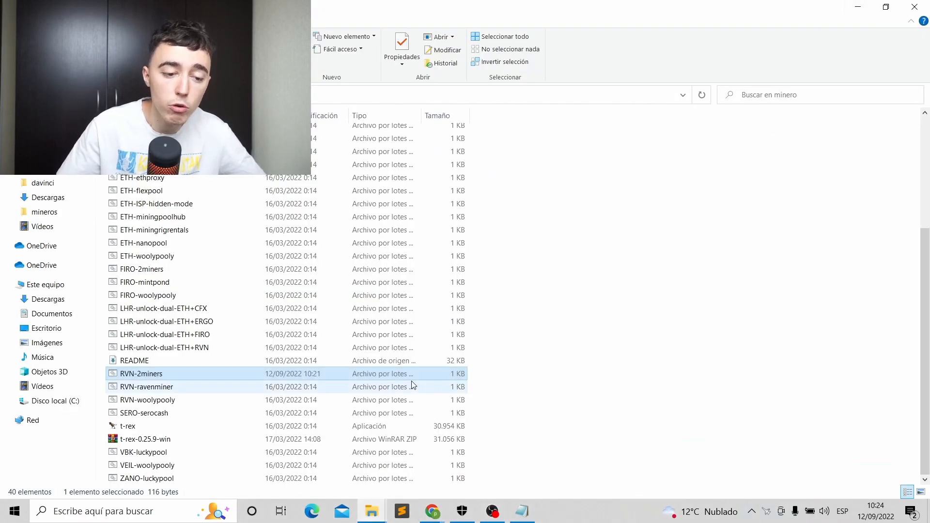
Open the RVN-2miners batch file for editing in Notepad.
scroll(426, 296, up, 4)
scroll(504, 193, down, 4)
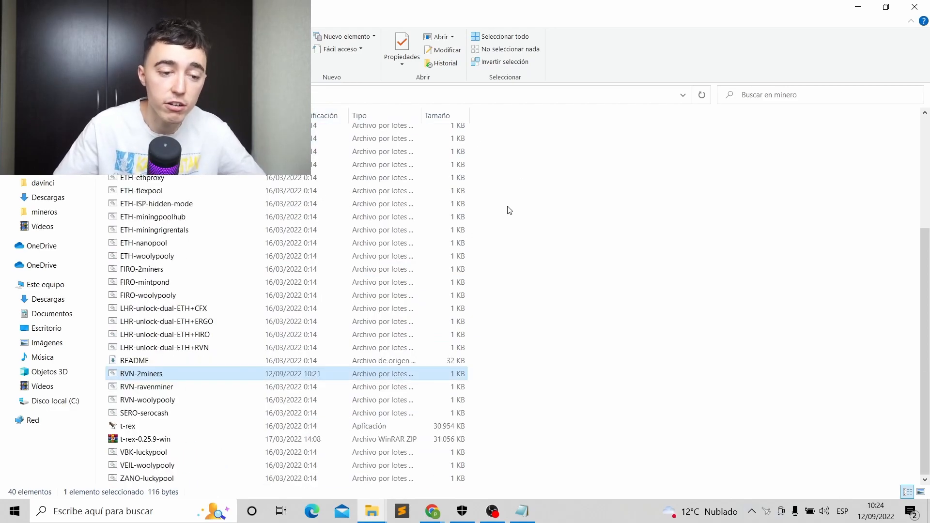
right_click(155, 378)
click(623, 167)
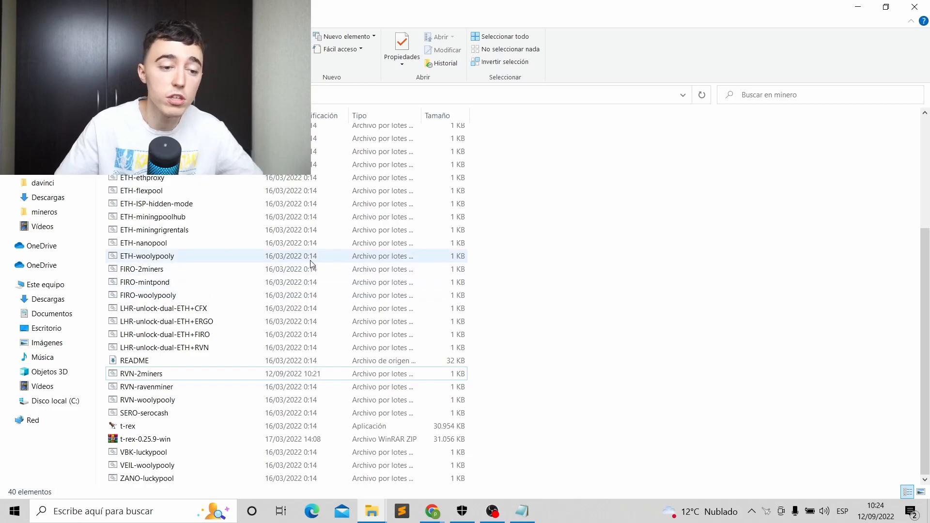
scroll(311, 263, up, 3)
scroll(174, 316, down, 3)
right_click(150, 387)
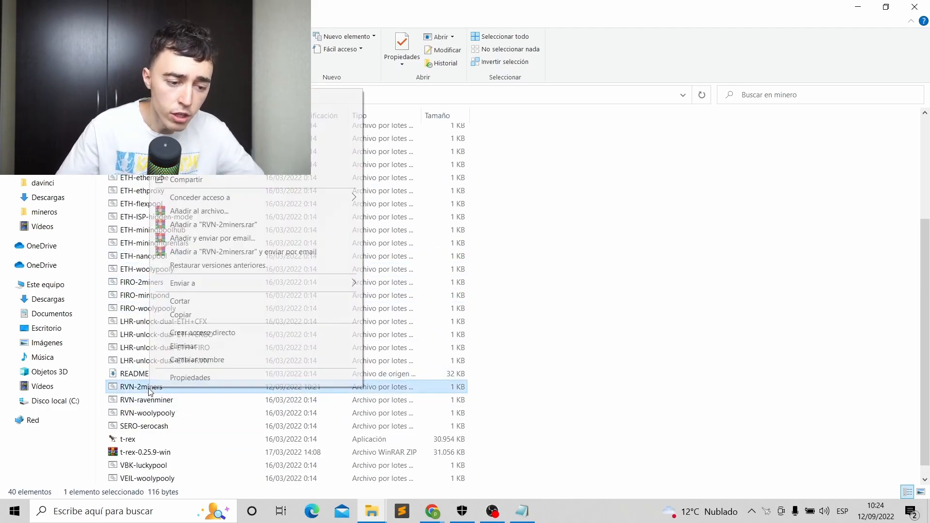
click(184, 111)
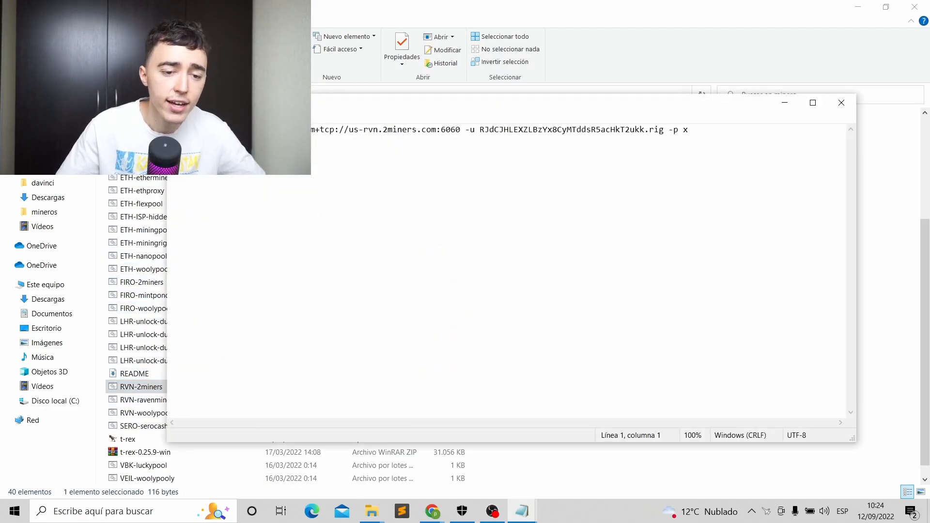
Verify the deposit wallet and us-rvn.2miners.com:6060 server in the command, then hide Notepad.
drag(481, 129, 627, 128)
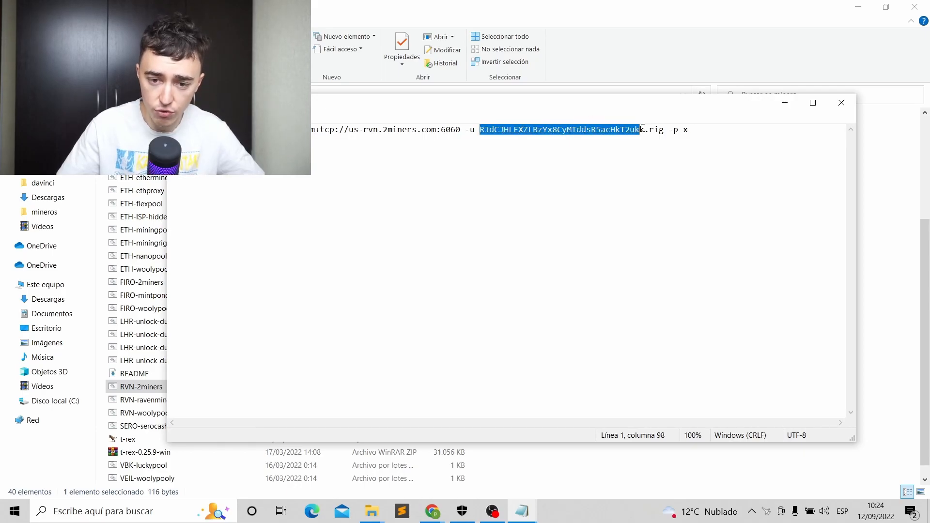
click(643, 129)
drag(345, 130, 446, 129)
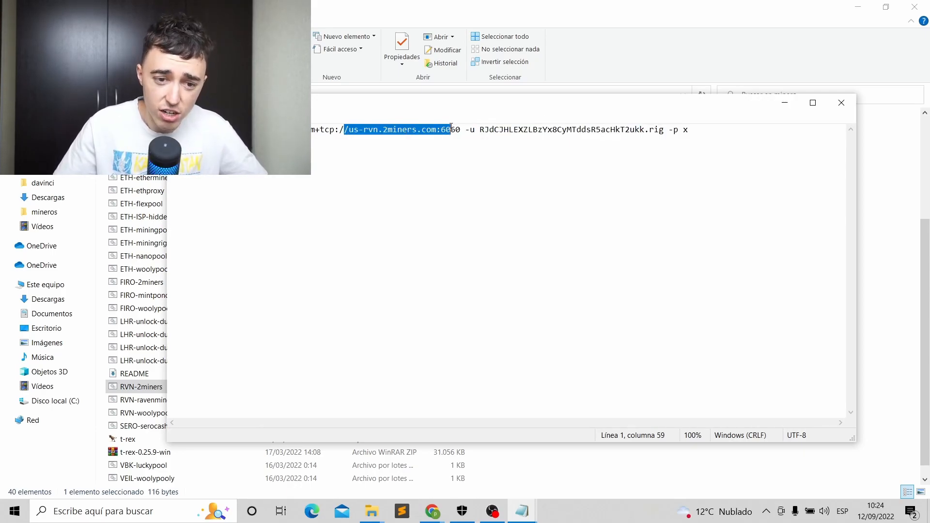
click(453, 128)
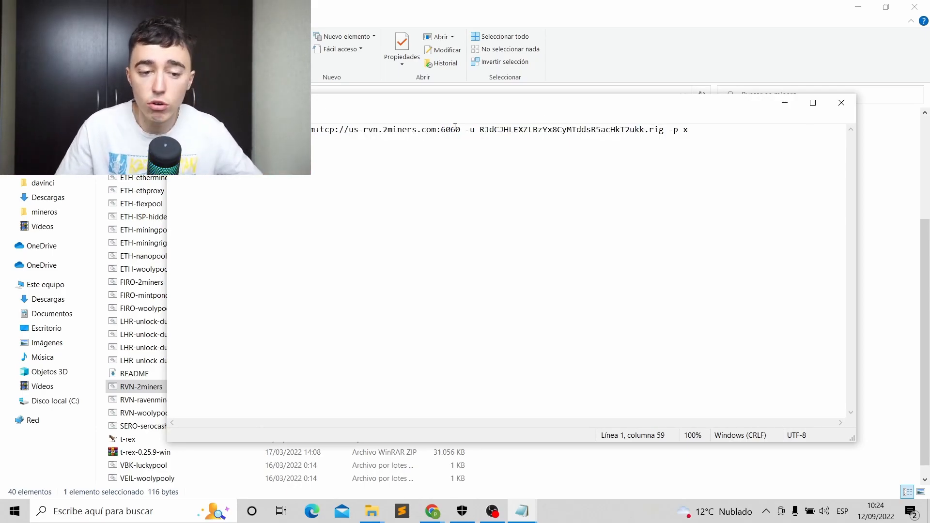
click(183, 118)
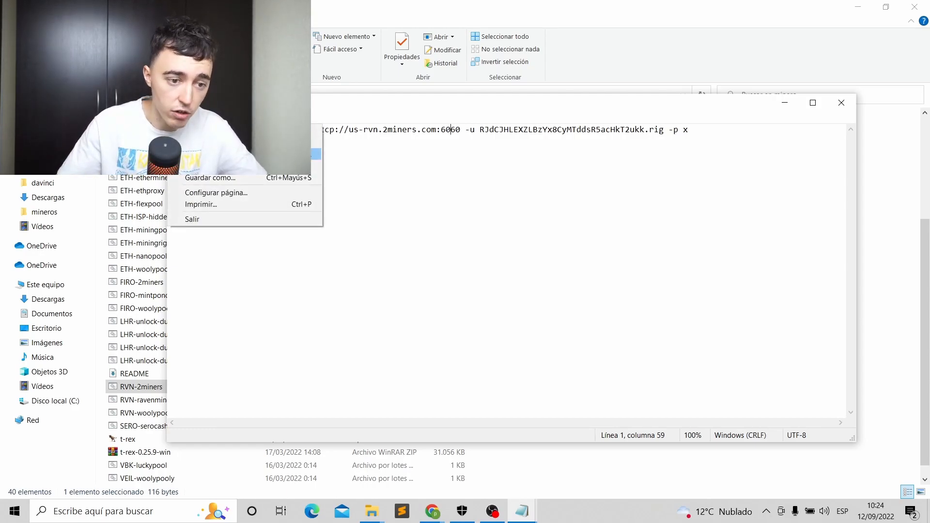
click(788, 103)
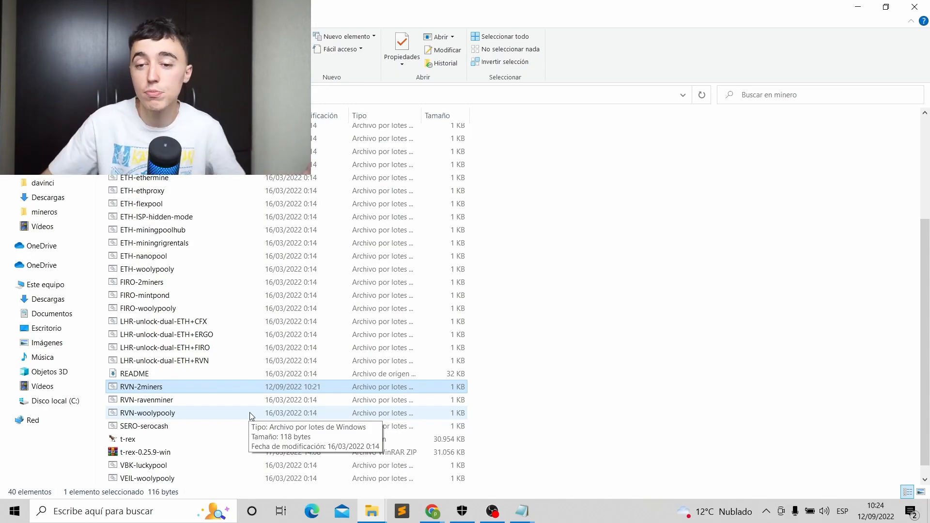
In Chrome's Hive OS tab, open the granja kazajistan farm and its Rigmix worker.
click(856, 7)
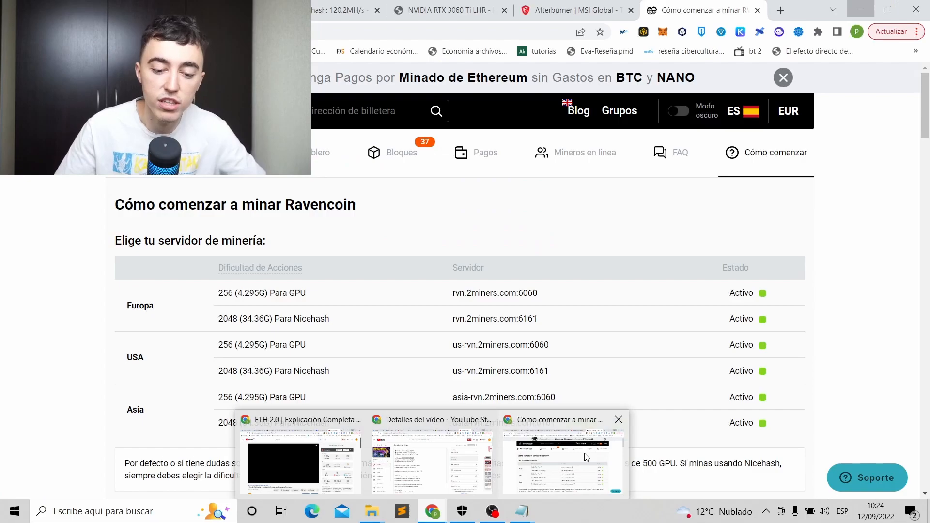
click(562, 460)
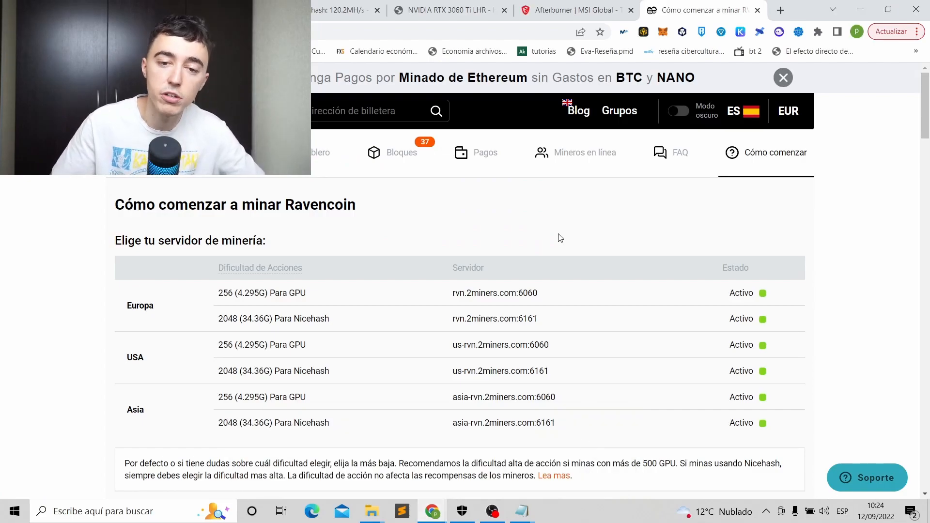
click(332, 6)
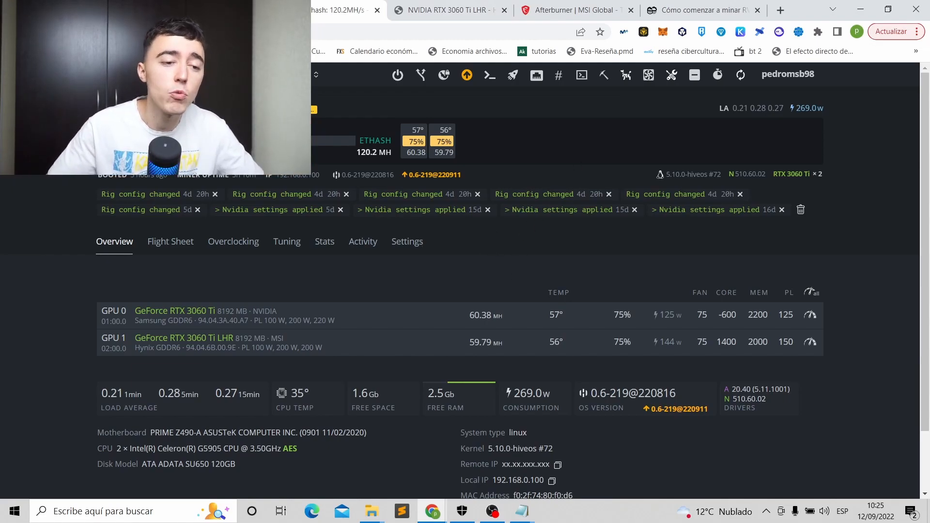
click(105, 75)
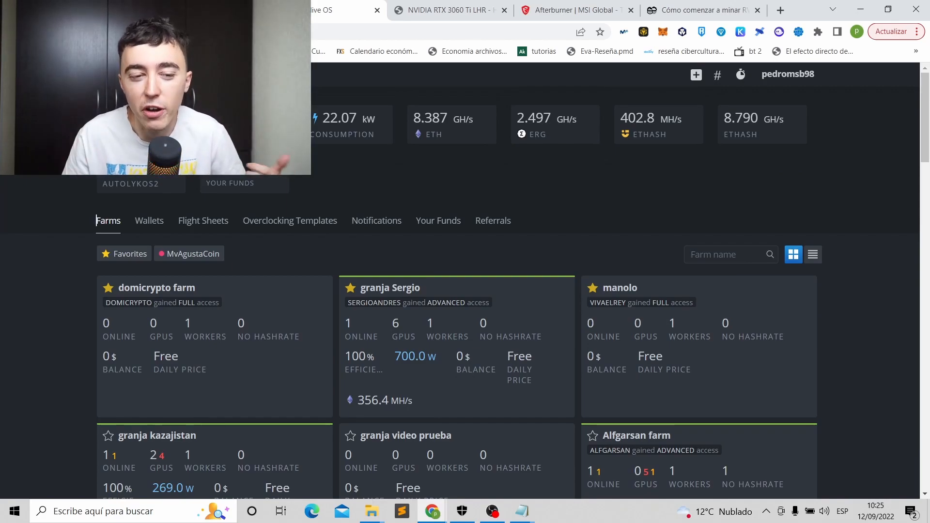
scroll(151, 272, down, 3)
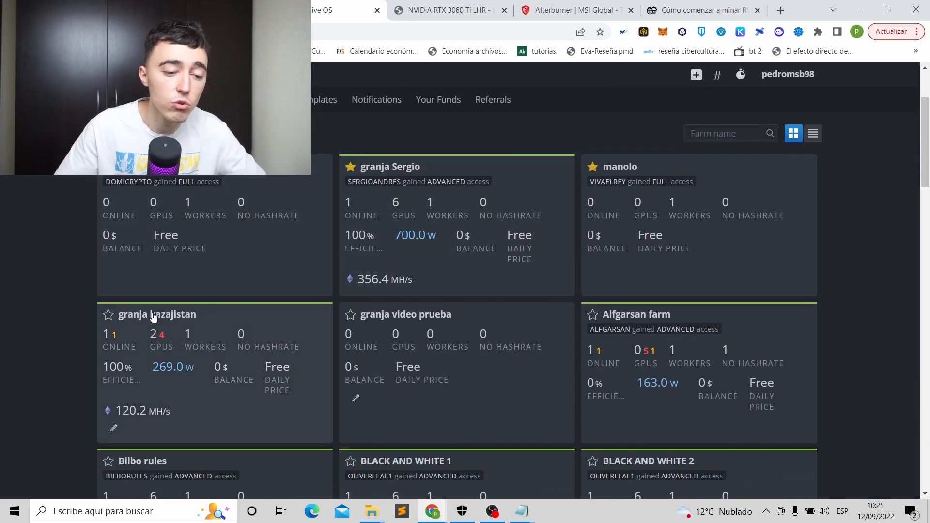
click(153, 315)
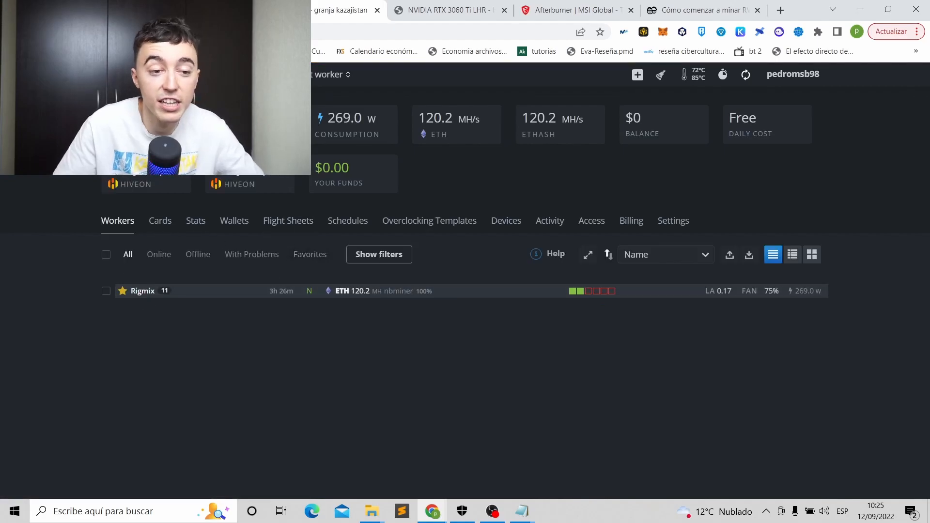
click(143, 291)
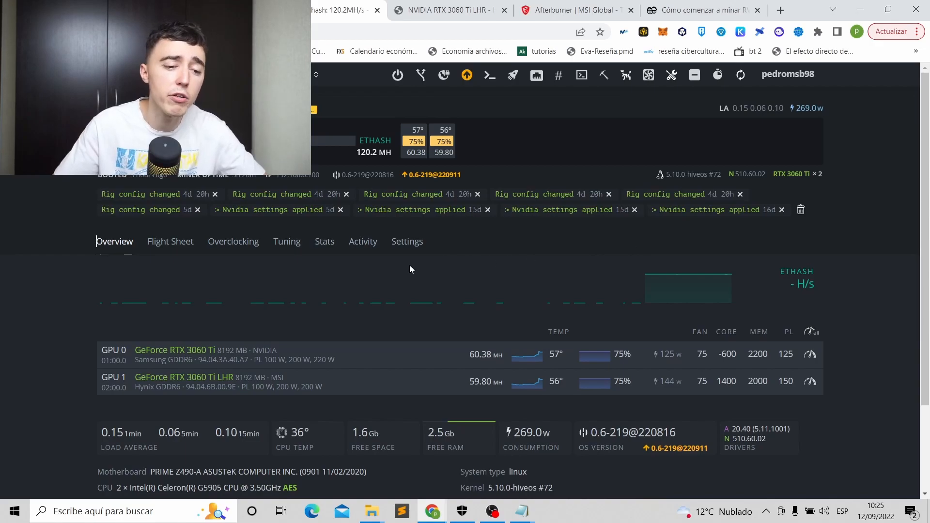
Review Rigmix's current flight sheet, then open the farm's Flight Sheets page.
click(173, 243)
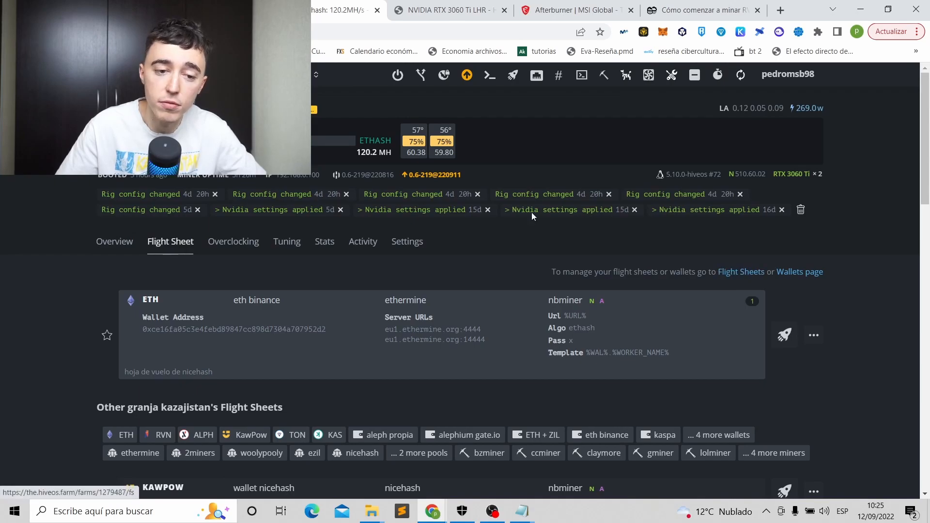
click(230, 75)
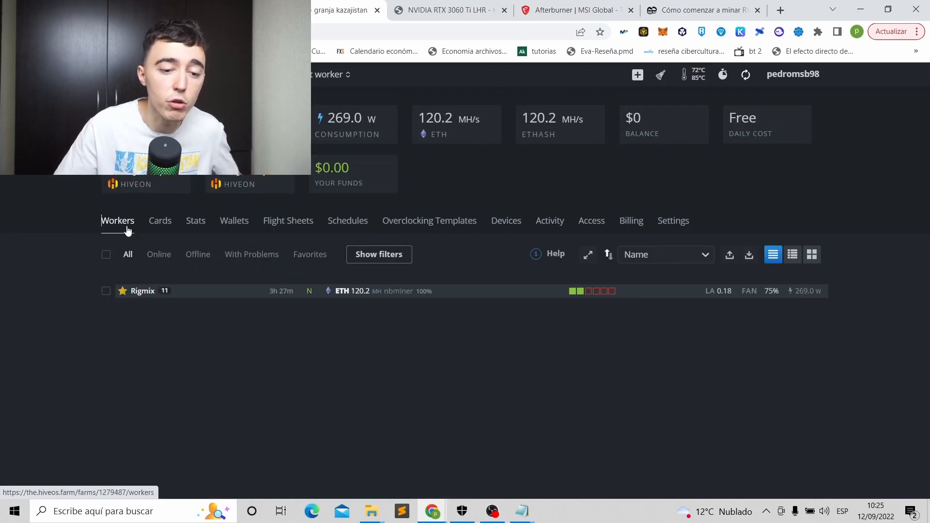
click(293, 224)
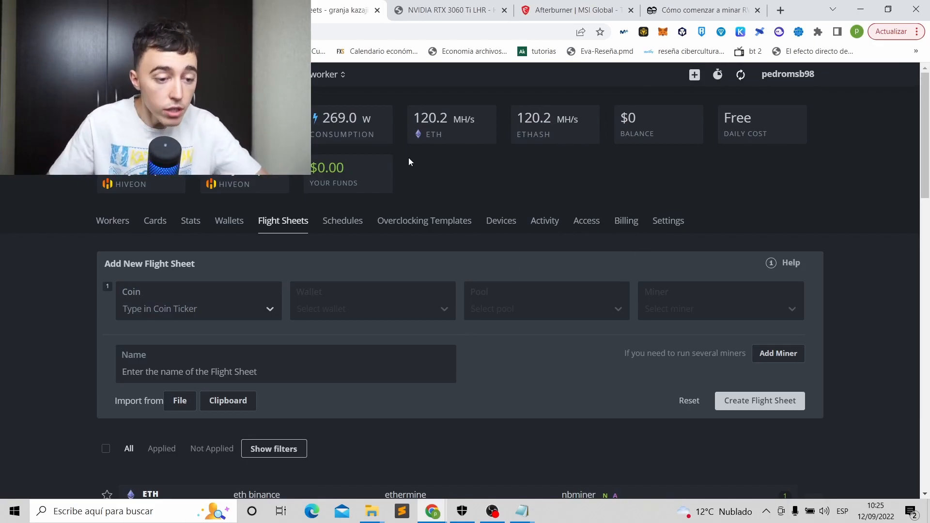
Set the new flight sheet's coin to RVN.
click(168, 312)
scroll(172, 309, down, 3)
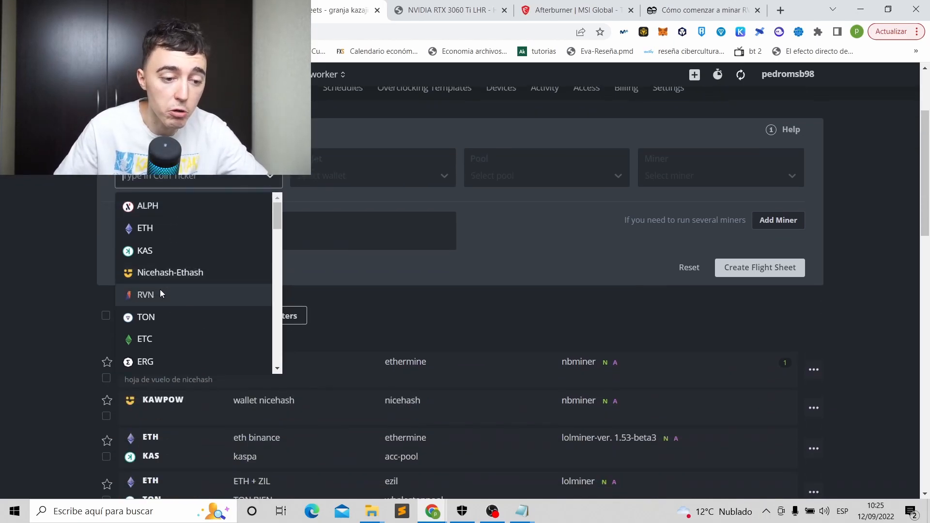
click(160, 292)
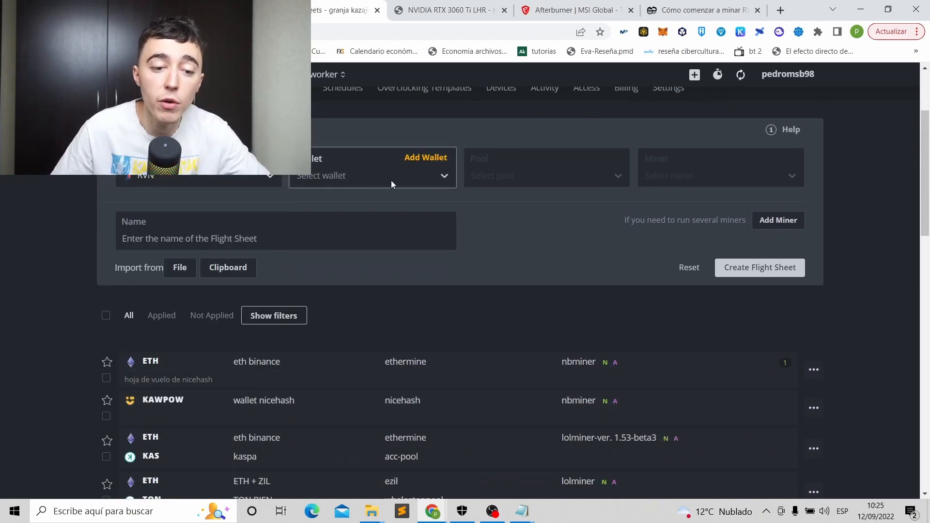
Add a global RVN wallet named 'rvn wallet' with the Binance RVN deposit address.
click(426, 158)
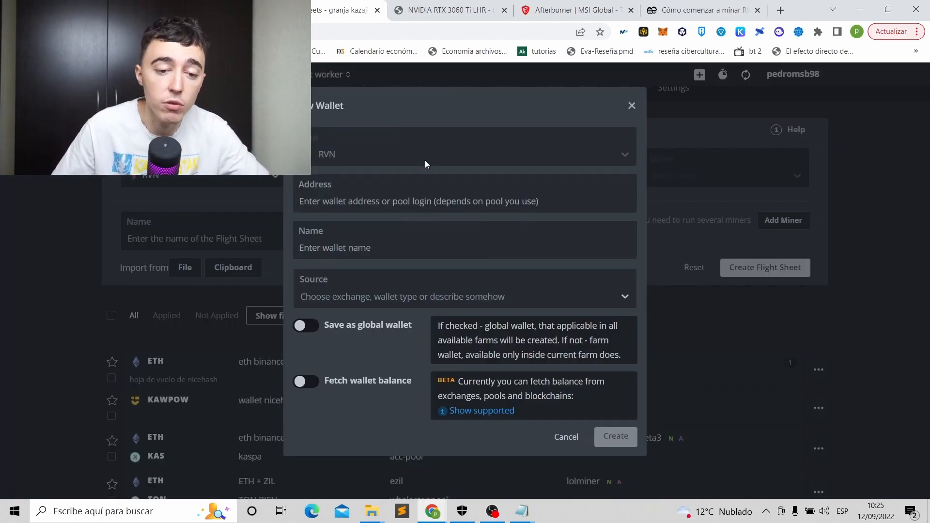
click(373, 199)
click(199, 10)
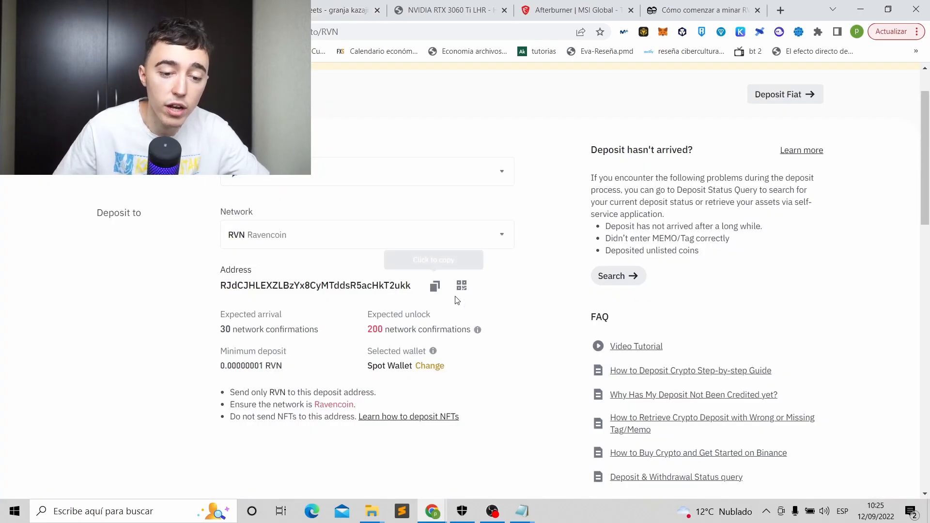
click(434, 285)
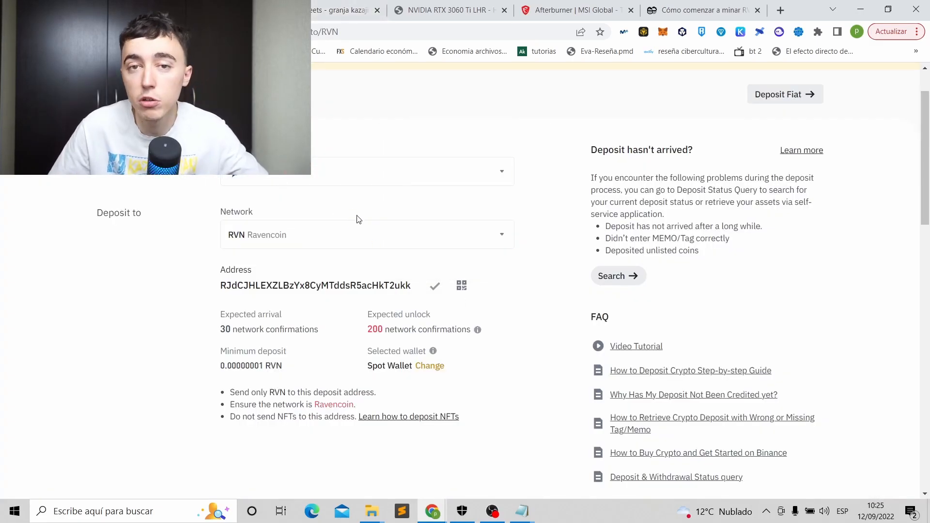
click(346, 10)
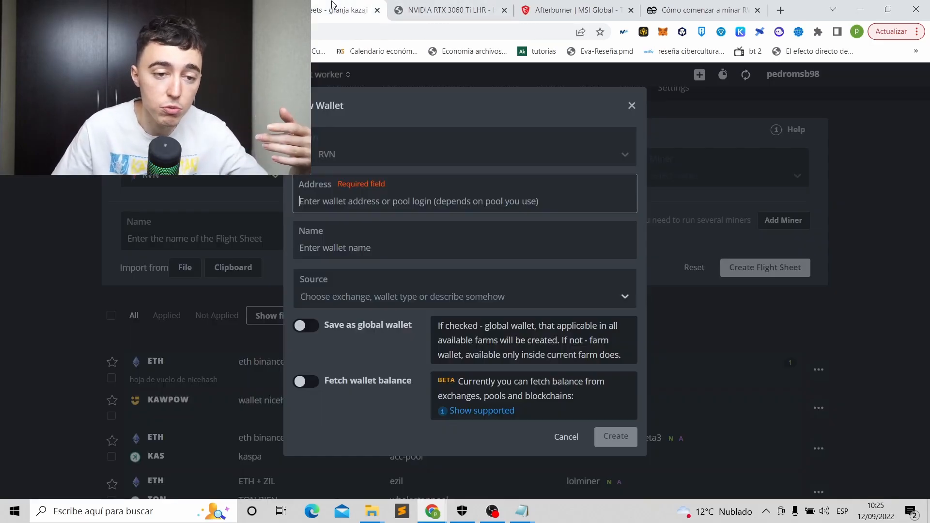
key(ctrl+v)
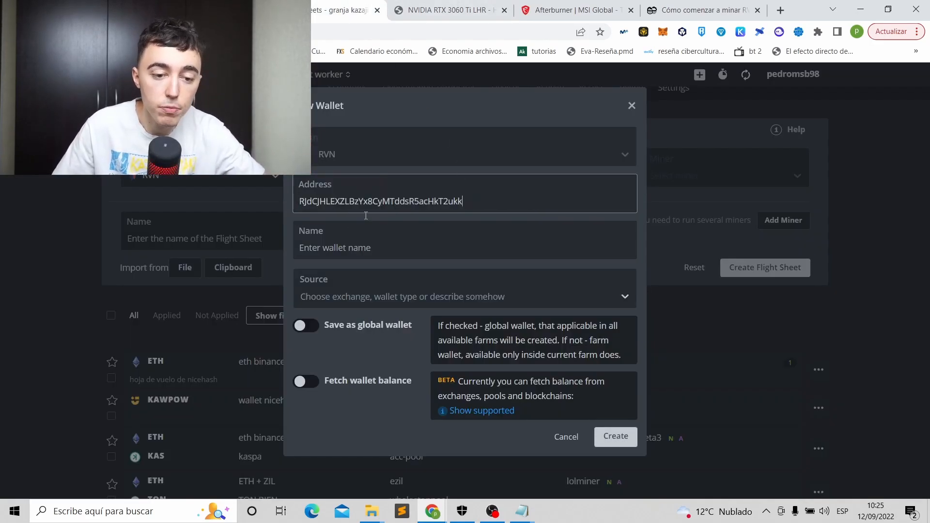
click(364, 250)
text(rvn wallet)
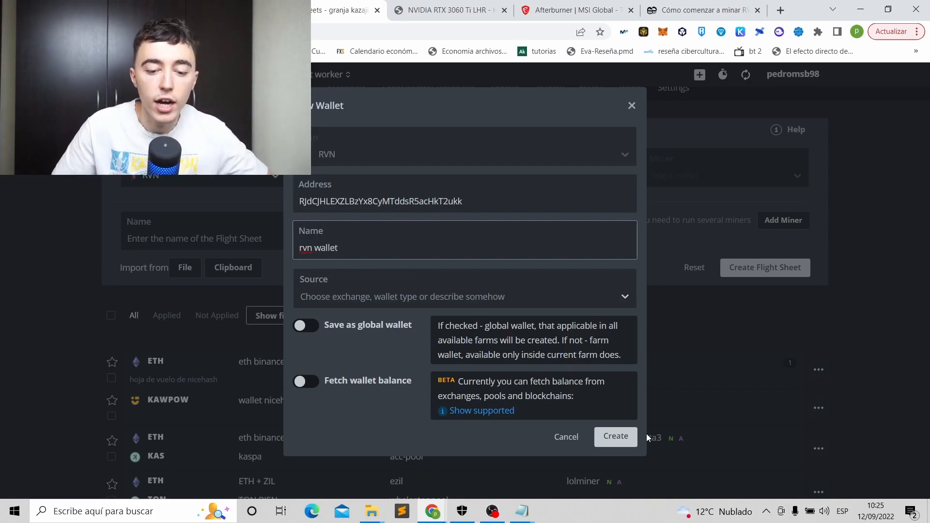
click(302, 331)
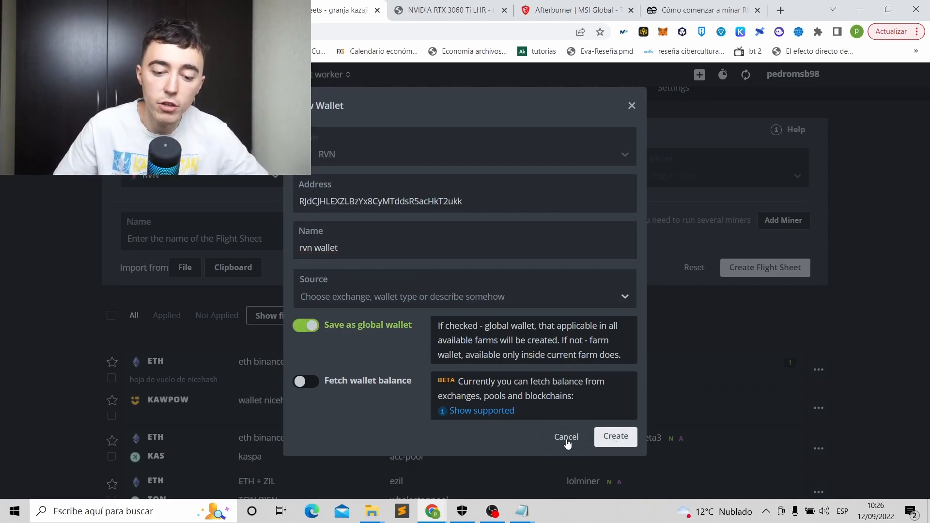
click(614, 440)
click(305, 175)
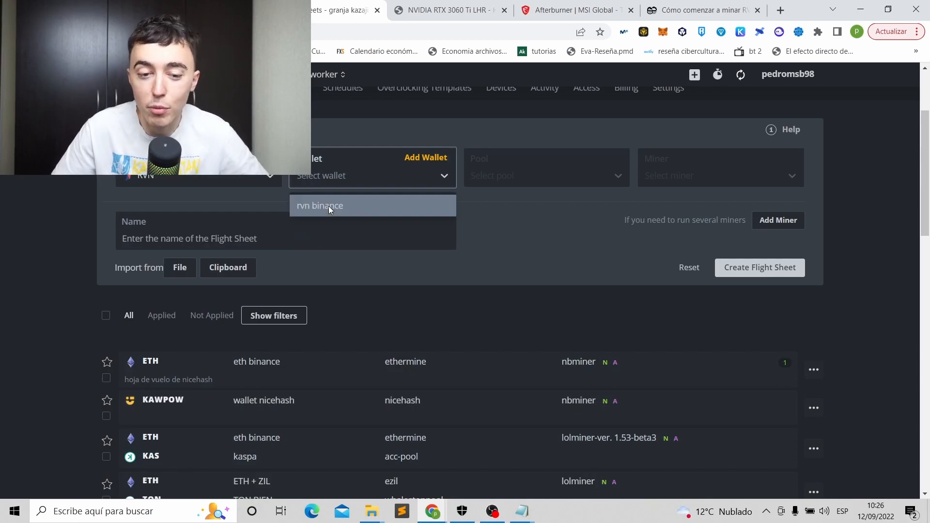
Choose the 'rvn binance' wallet and 2miners as the pool, confirming its server configuration.
click(328, 205)
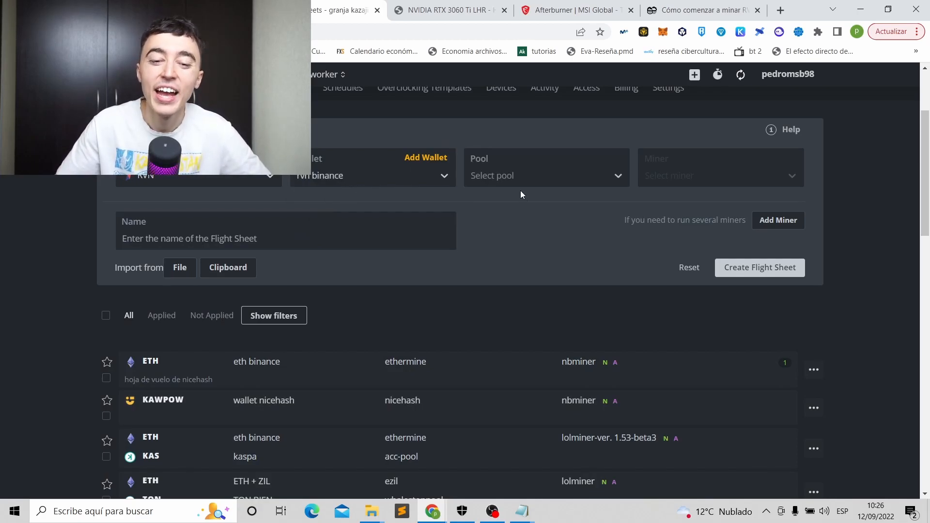
click(513, 175)
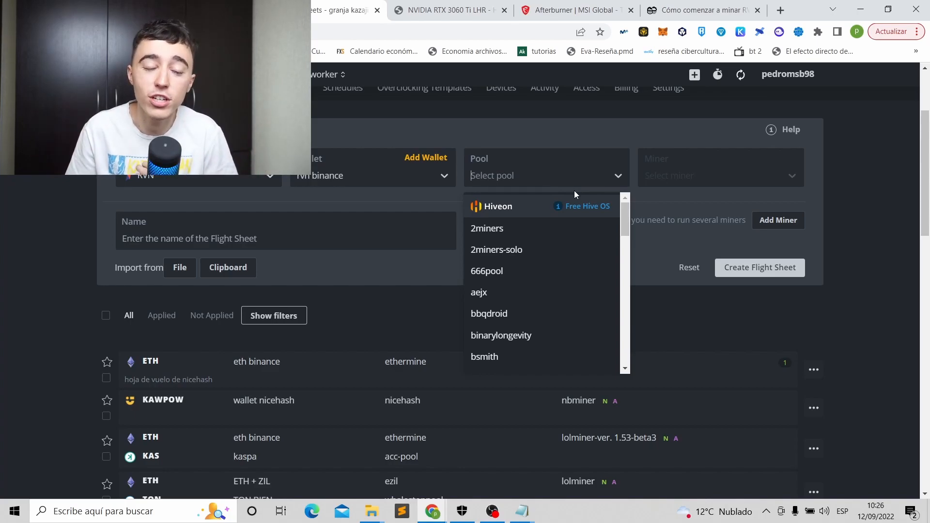
click(517, 227)
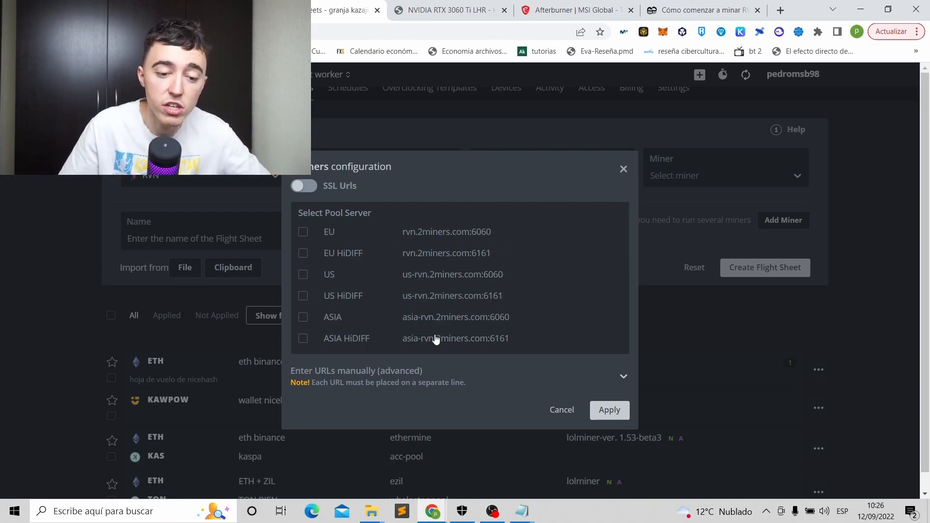
click(610, 410)
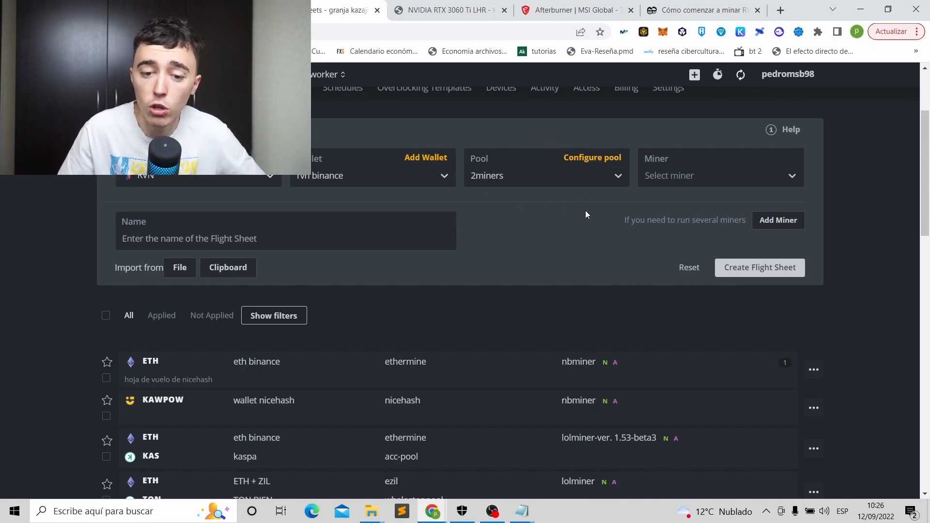
click(618, 173)
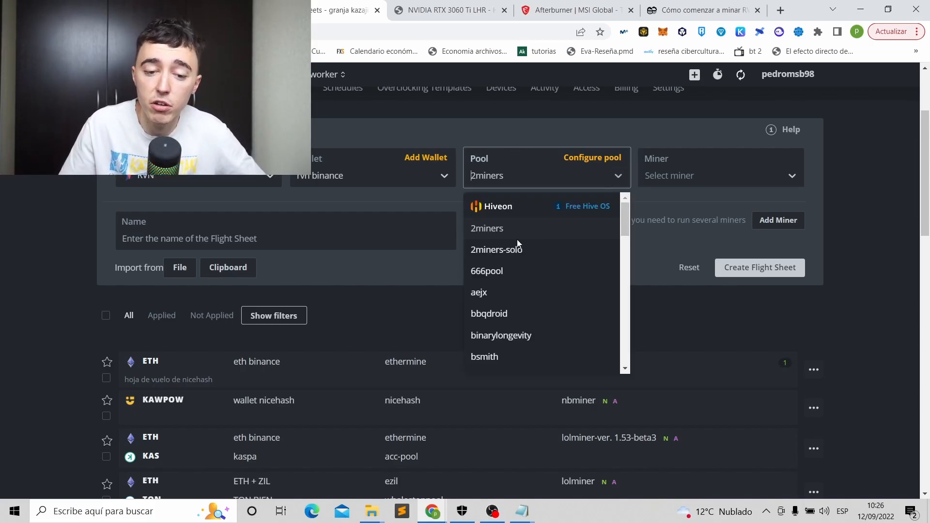
scroll(504, 320, down, 3)
scroll(510, 310, up, 5)
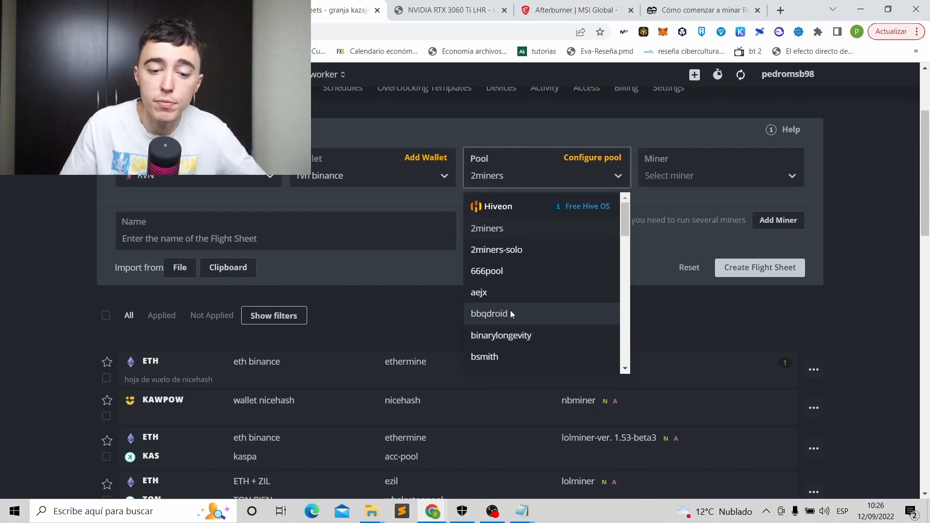
click(640, 247)
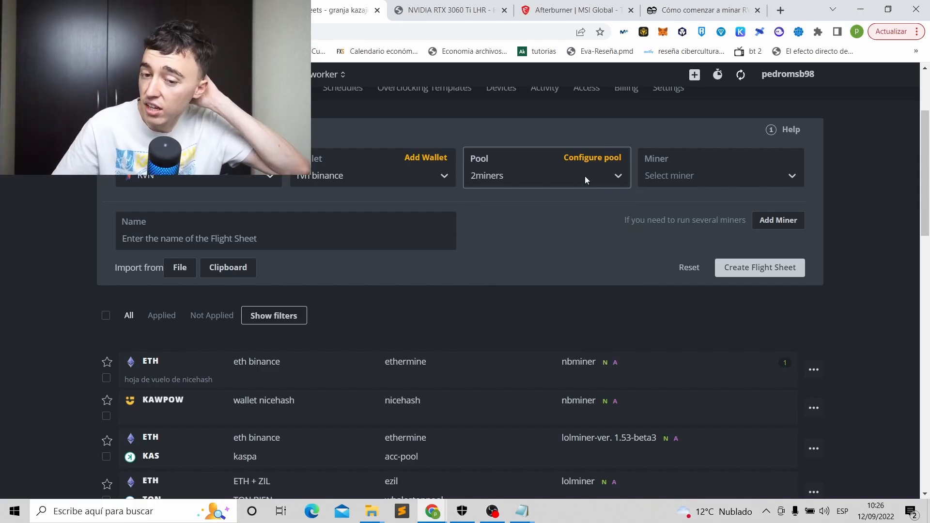
Select T-Rex Miner as the flight sheet's miner.
click(691, 177)
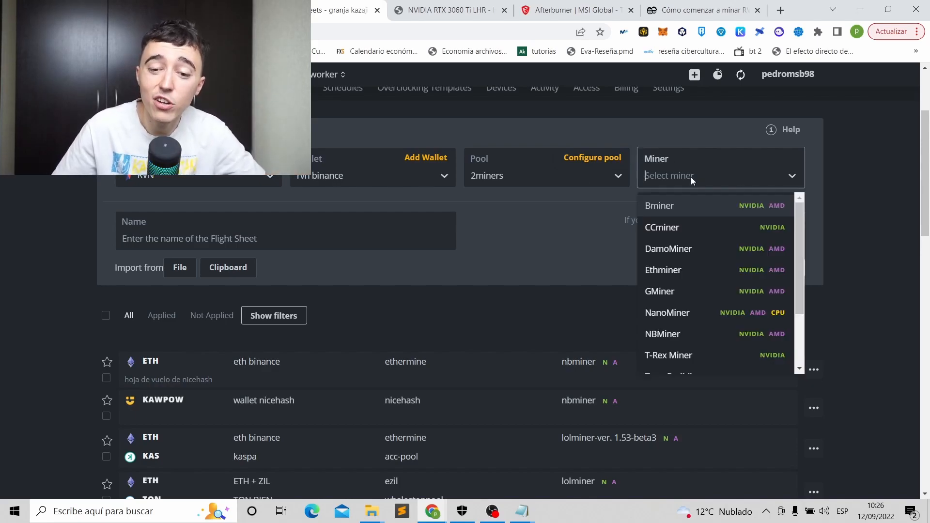
scroll(698, 290, down, 2)
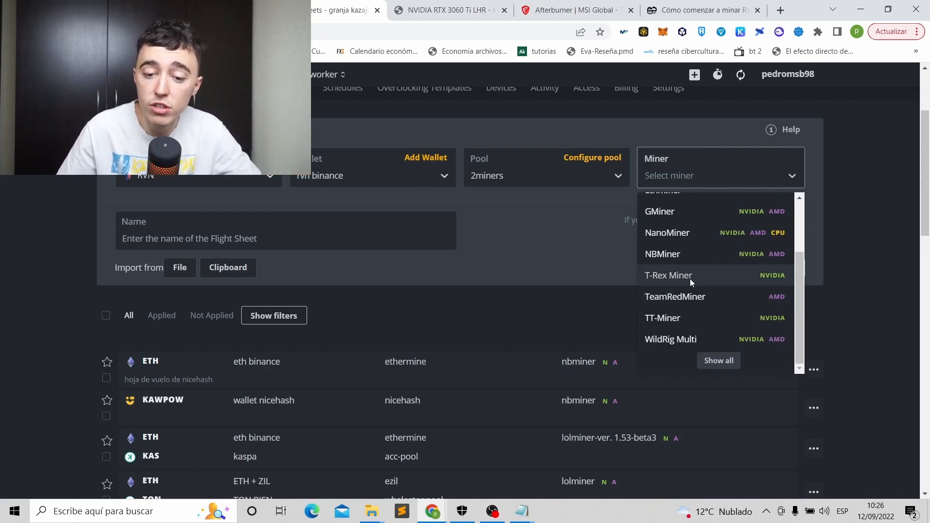
click(687, 277)
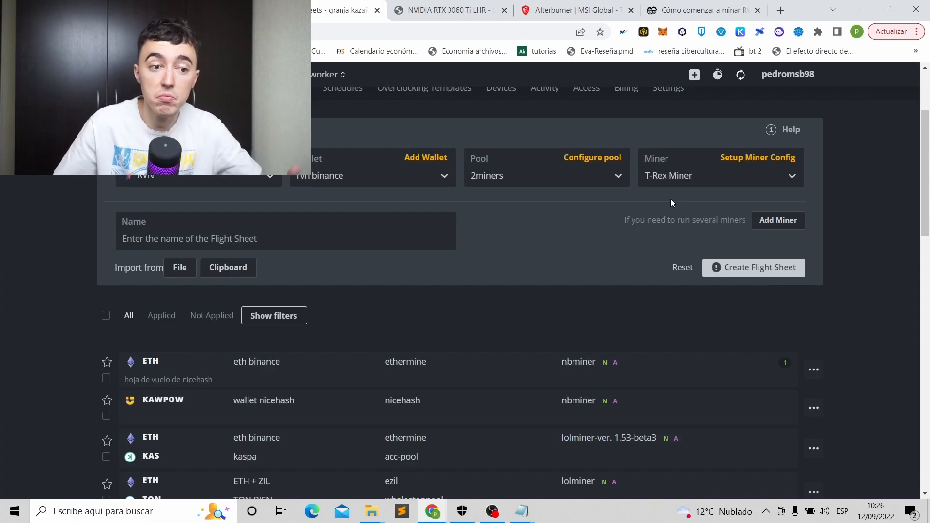
click(735, 179)
scroll(736, 278, down, 3)
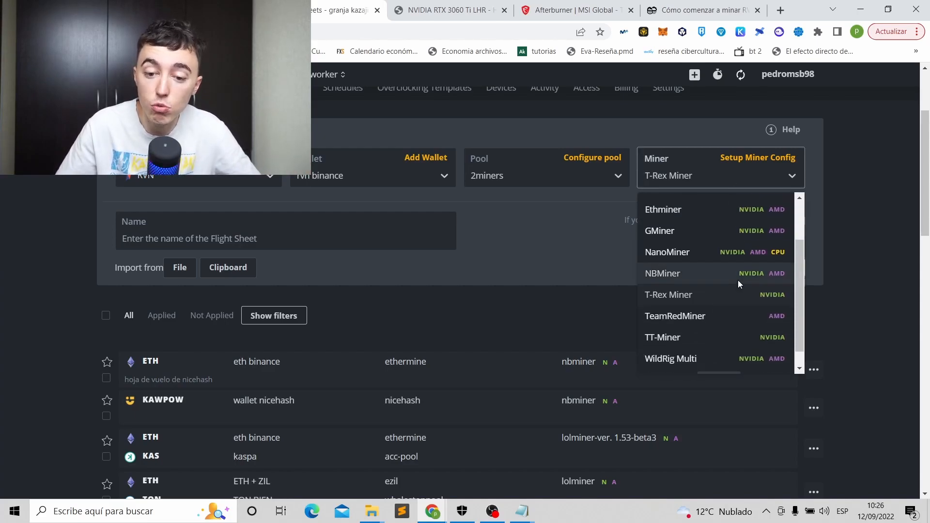
scroll(731, 276, up, 2)
scroll(726, 286, down, 2)
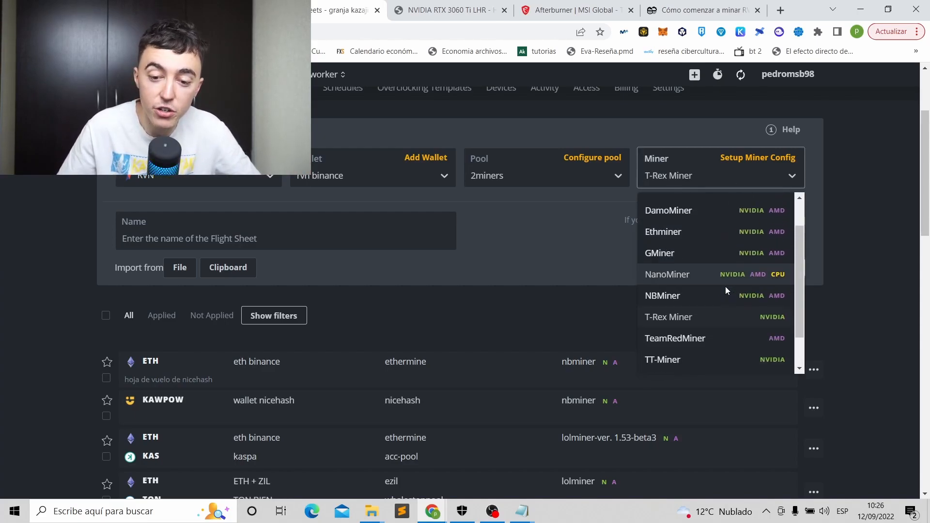
scroll(727, 301, up, 2)
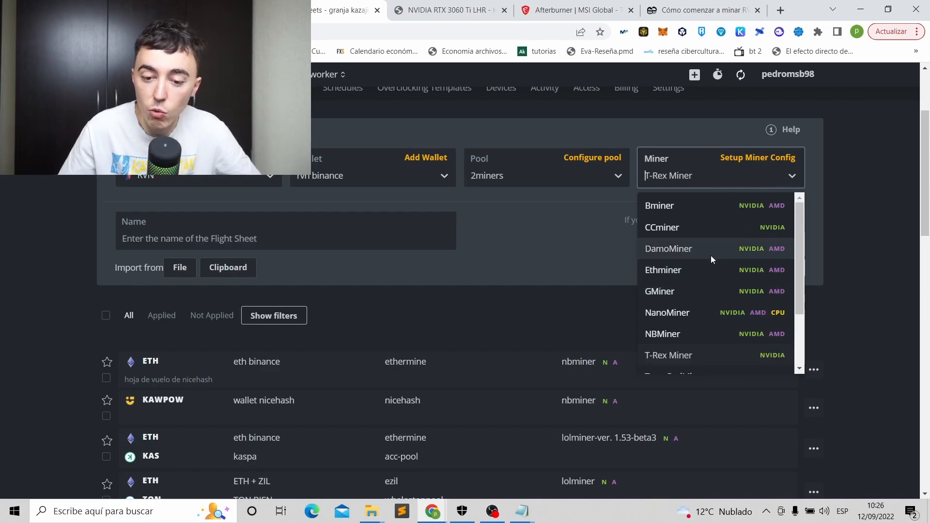
scroll(715, 335, down, 2)
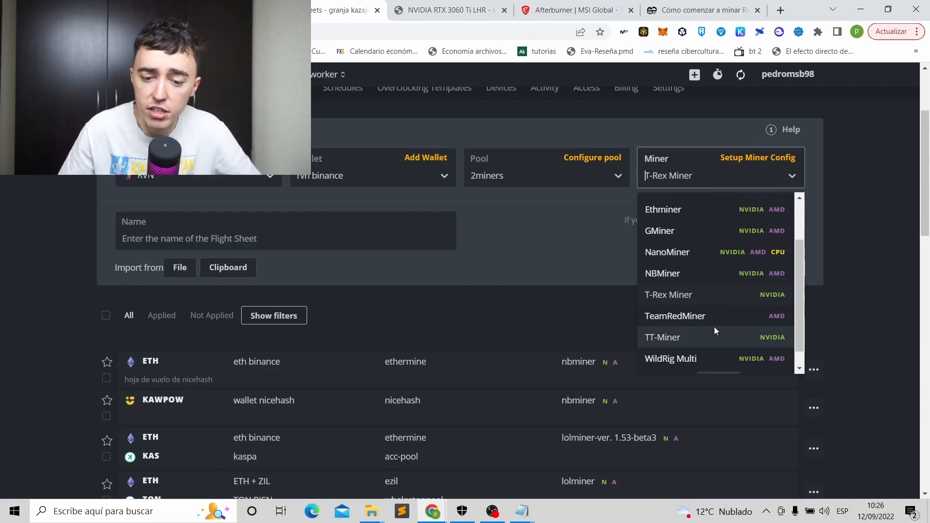
scroll(713, 327, down, 1)
scroll(713, 327, up, 2)
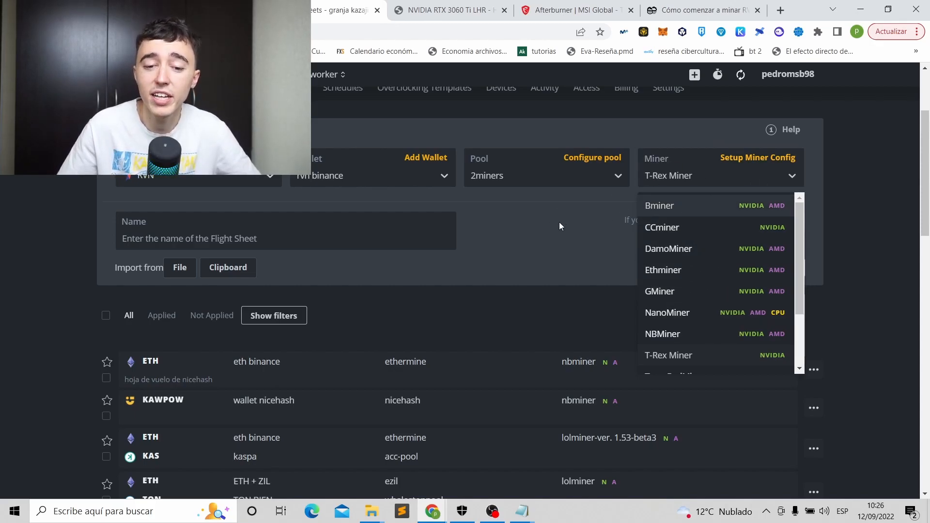
click(538, 230)
Name the flight sheet 'rvn flightsheet' and create it.
click(368, 239)
text(rvn flightsheet)
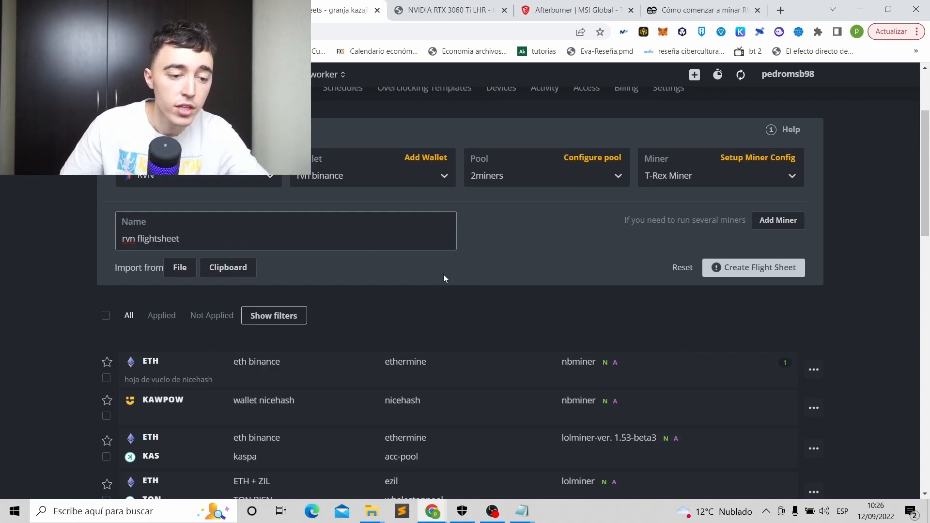
click(794, 267)
scroll(386, 202, down, 3)
scroll(196, 184, up, 5)
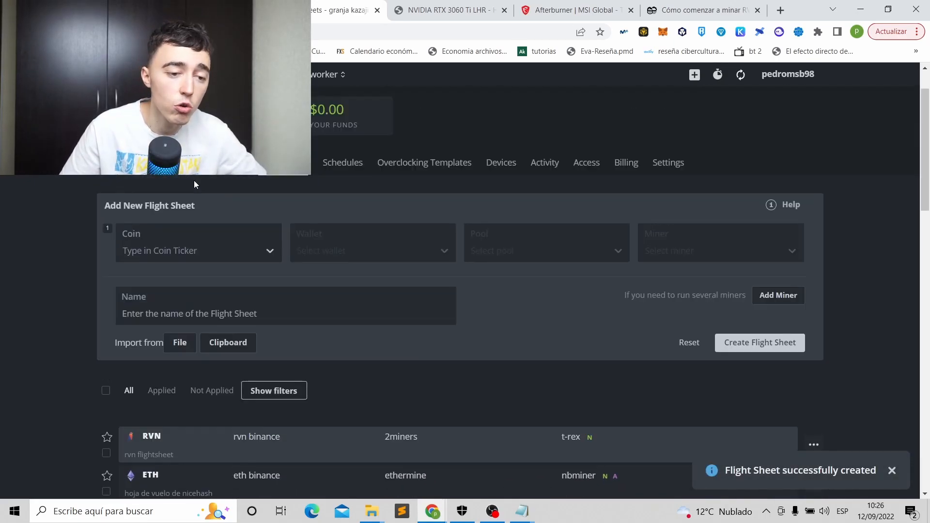
Open the Rigmix worker and check the RTX 3060 Ti LHR recommended memory clock and 160 W limit.
click(113, 162)
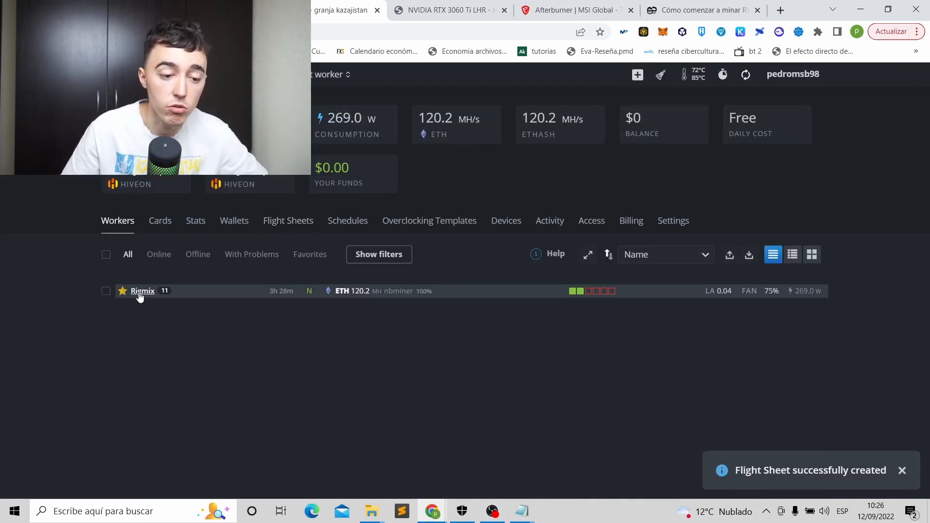
click(142, 290)
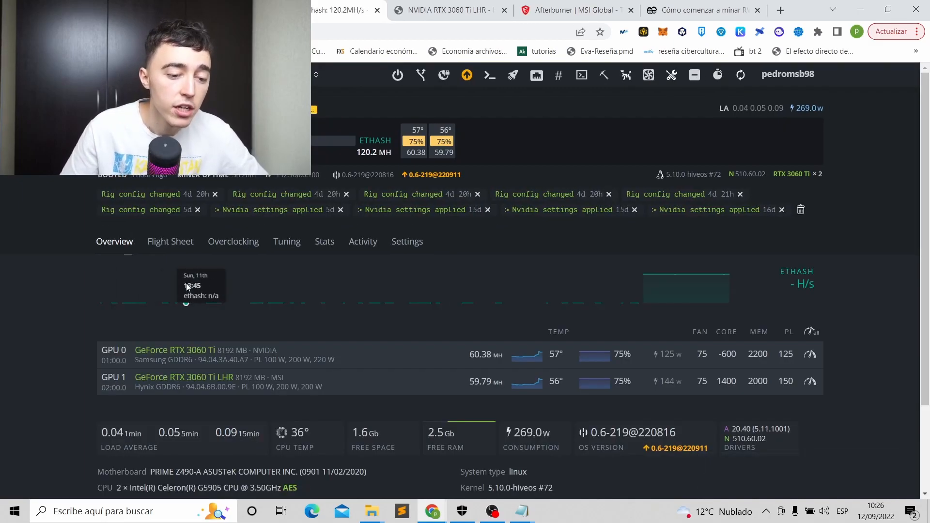
scroll(325, 296, down, 2)
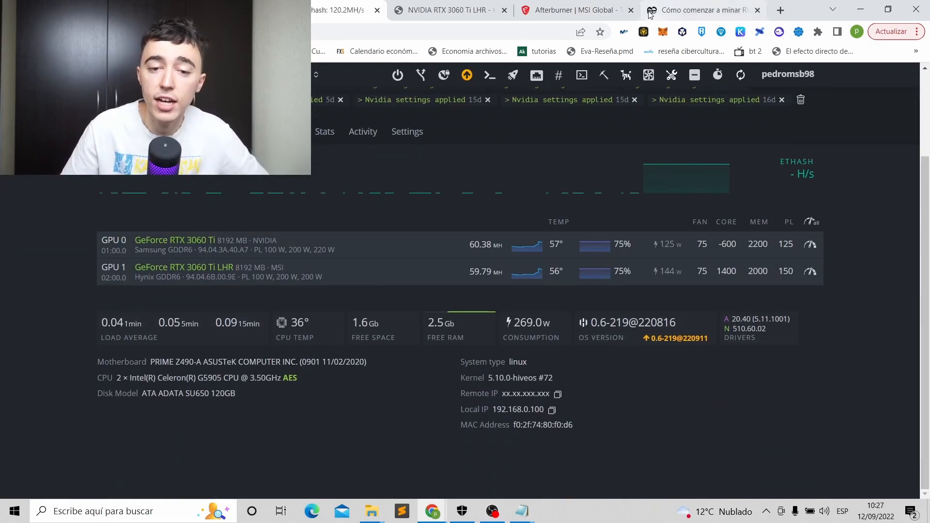
click(448, 9)
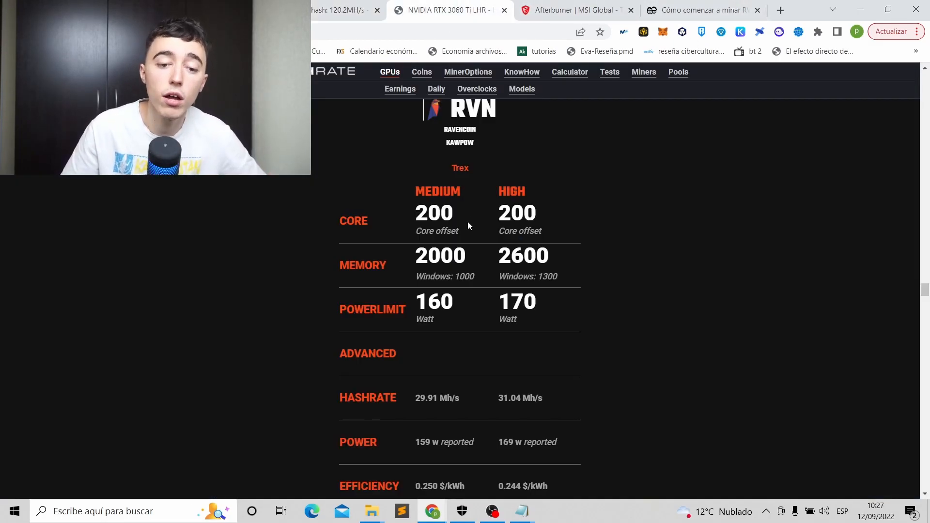
drag(466, 256, 400, 266)
drag(452, 302, 395, 309)
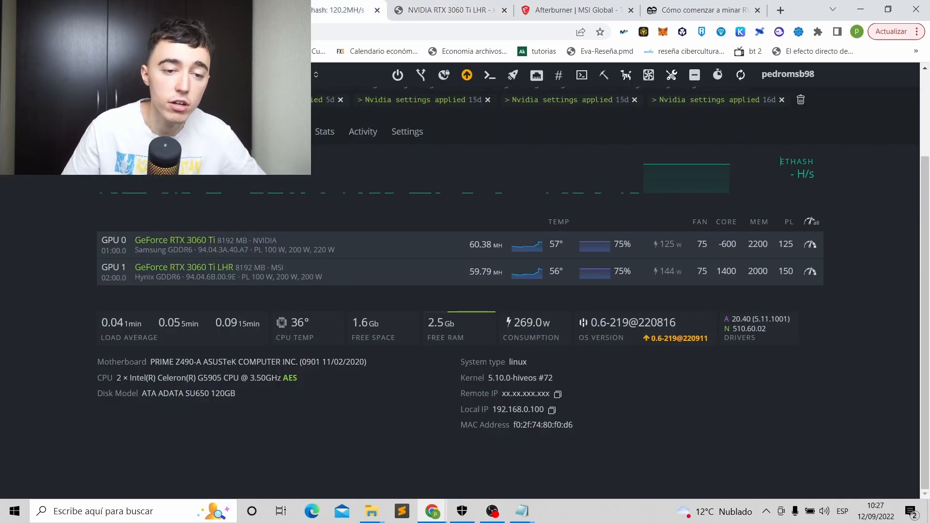
Set the overclock core offset to 200 and memory clock to 2000 for both GPUs.
click(815, 222)
click(307, 184)
key(ctrl+a)
text(20)
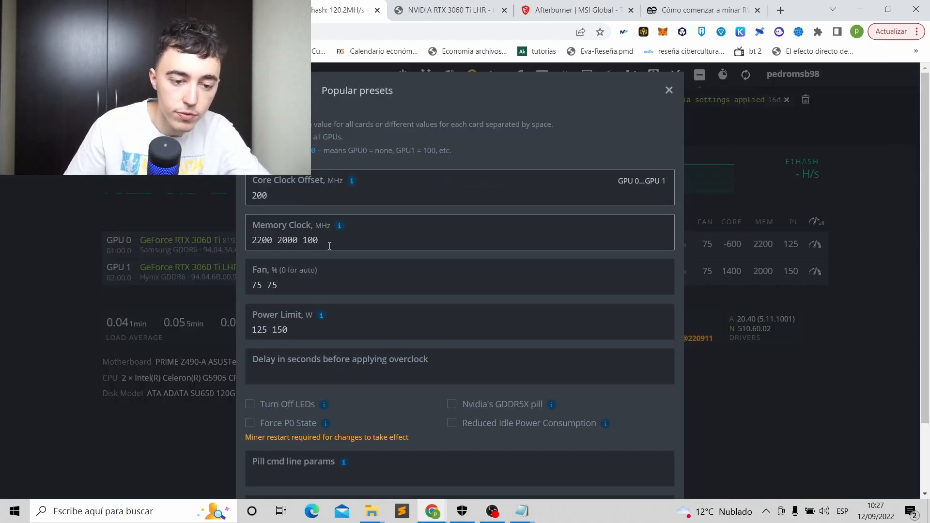
click(327, 247)
key(BackSpace)
key(BackSpace)
key(BackSpace)
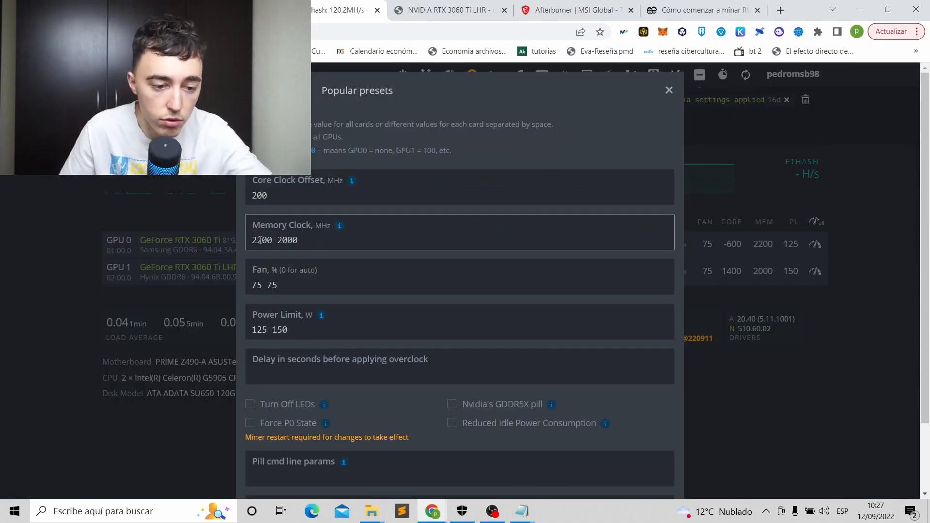
click(262, 241)
key(BackSpace)
text(0)
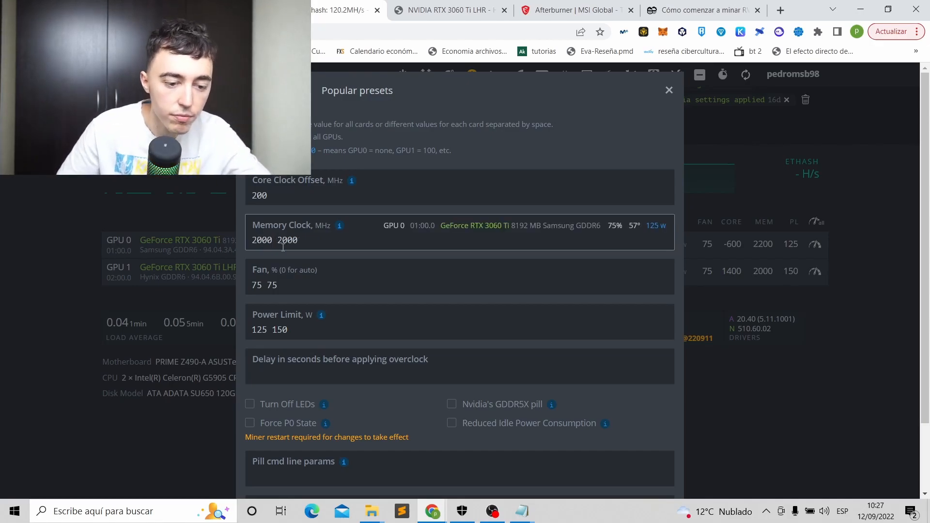
Set power limit 160 on both GPUs with fan 75%, and save the overclock.
click(304, 330)
text(160 160)
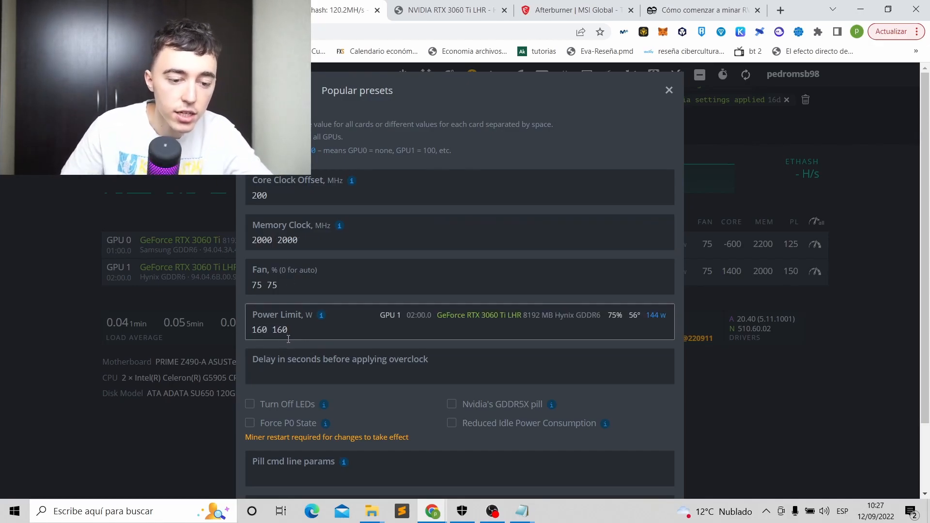
click(274, 272)
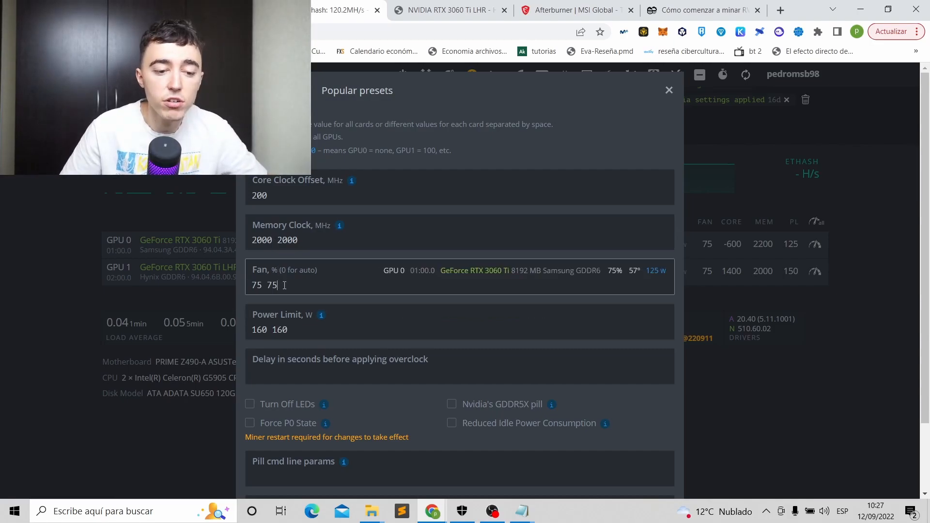
scroll(610, 436, down, 3)
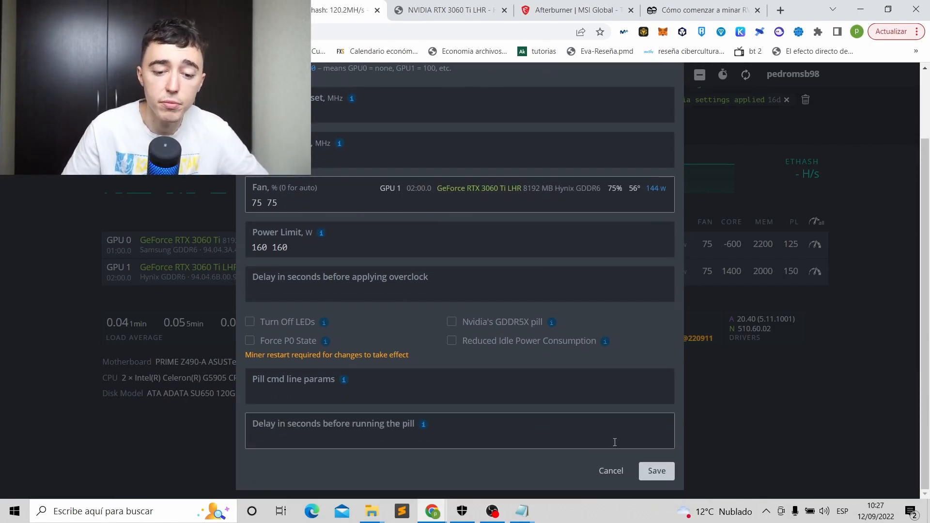
click(655, 472)
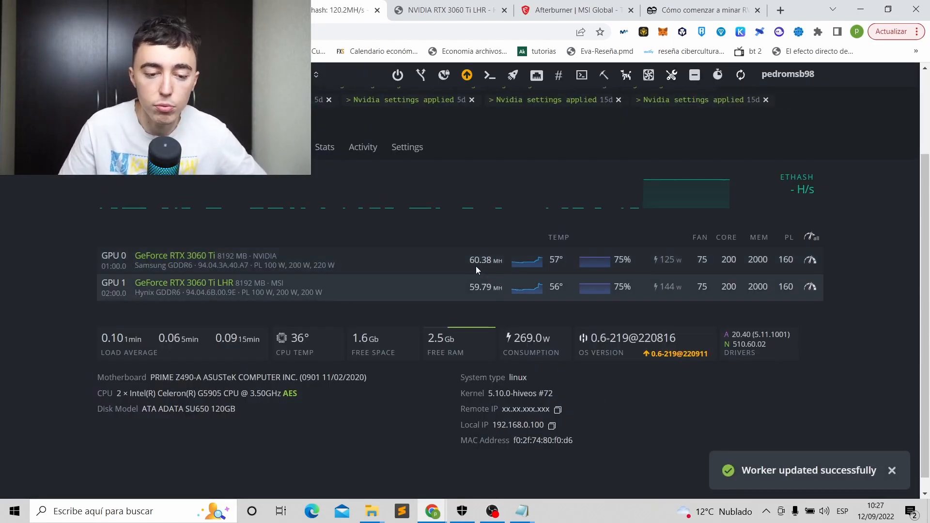
Apply 'rvn flightsheet' to the rig, accepting the fee notice, then return to Overview.
scroll(339, 281, up, 3)
click(166, 261)
scroll(269, 315, down, 5)
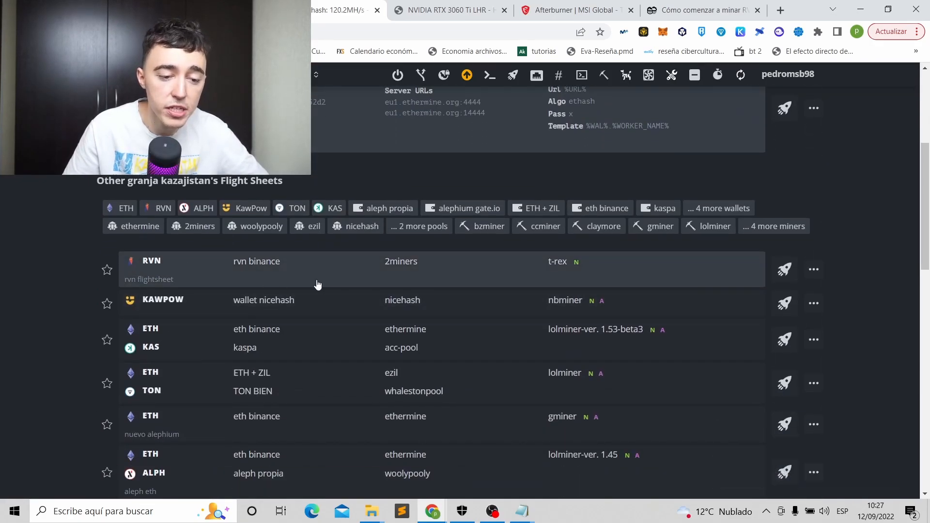
click(784, 270)
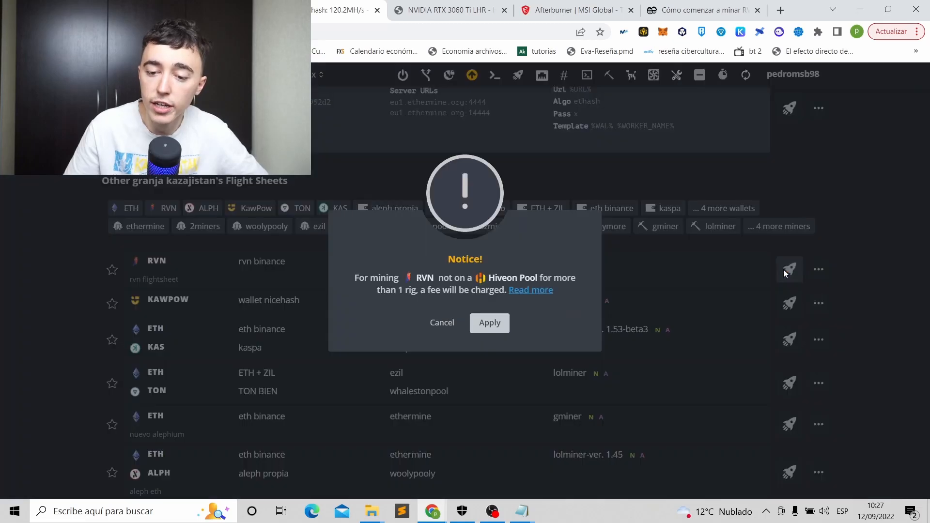
click(507, 323)
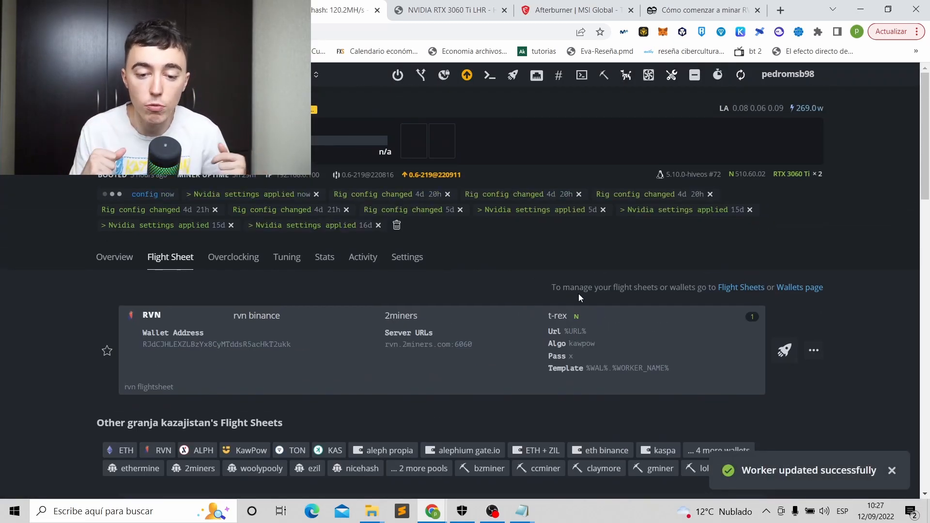
click(113, 257)
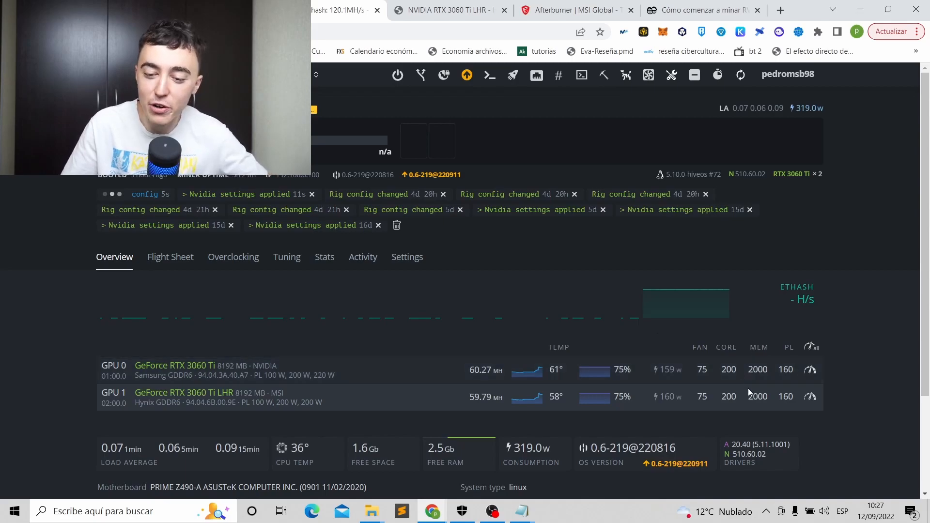
Copy the flight sheet's RVN wallet address and paste it into the 2miners wallet search.
click(170, 267)
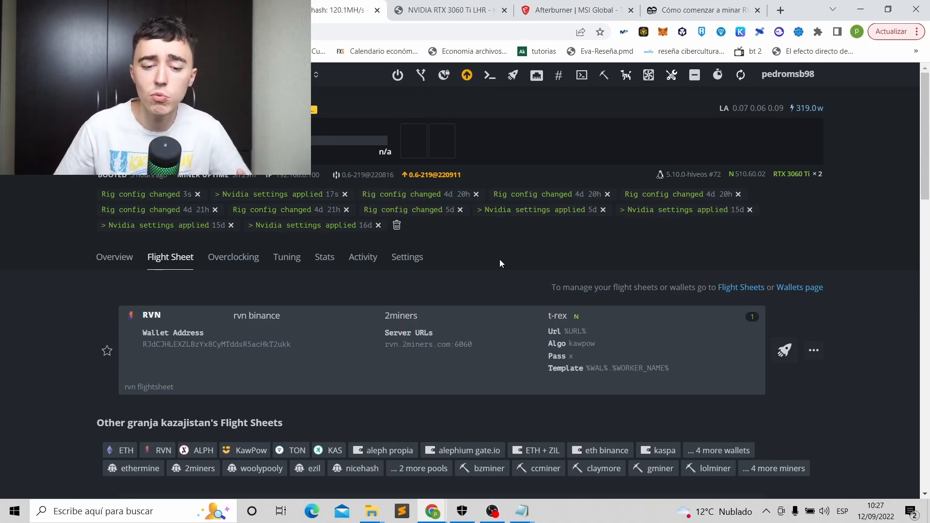
drag(292, 356, 142, 358)
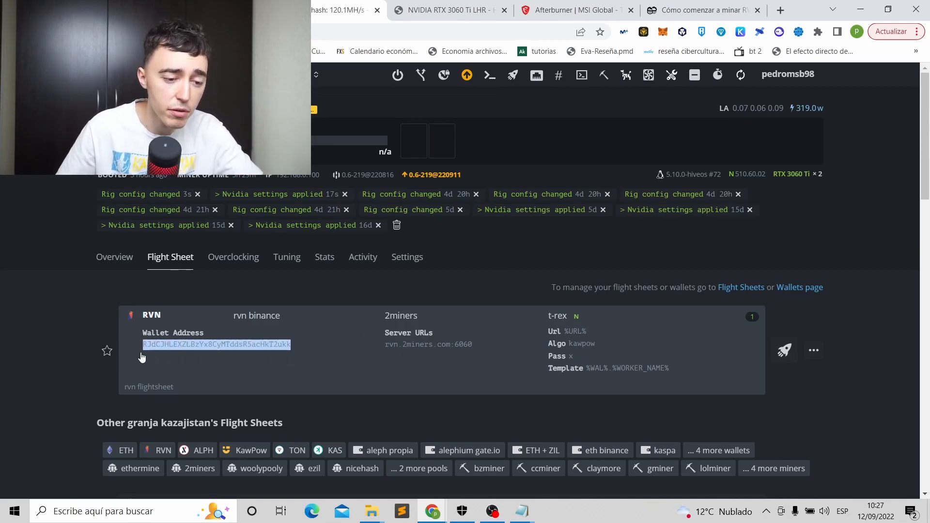
click(665, 10)
click(338, 114)
key(ctrl+v)
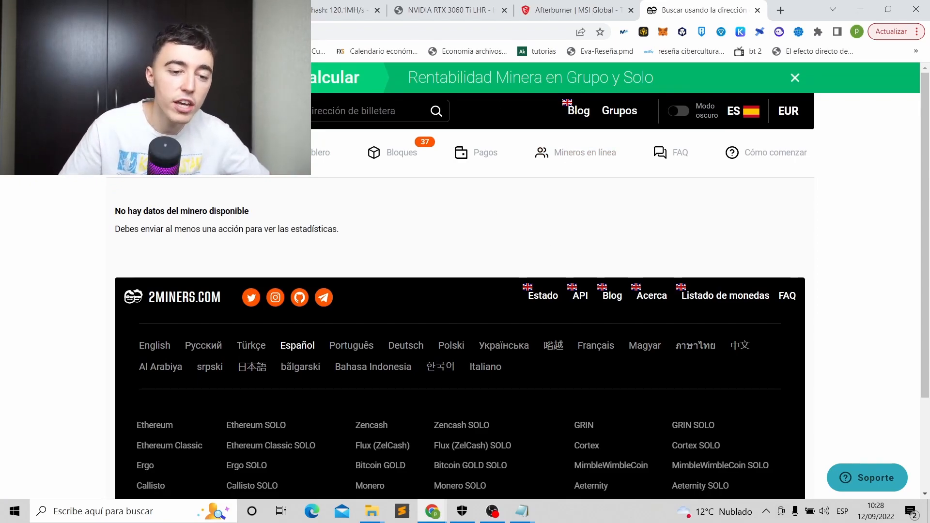
Look up the saved RVN wallet's miner stats on the 2miners Ravencoin dashboard.
click(305, 153)
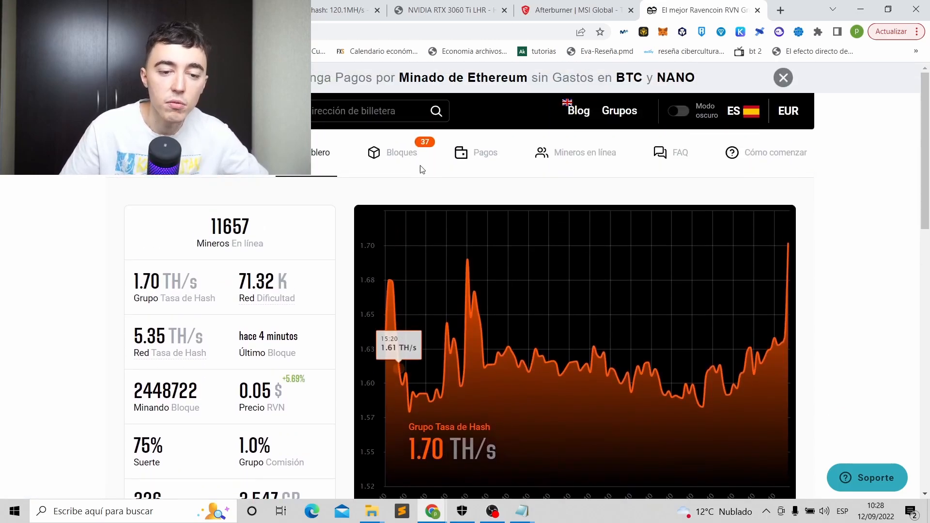
click(376, 112)
click(393, 138)
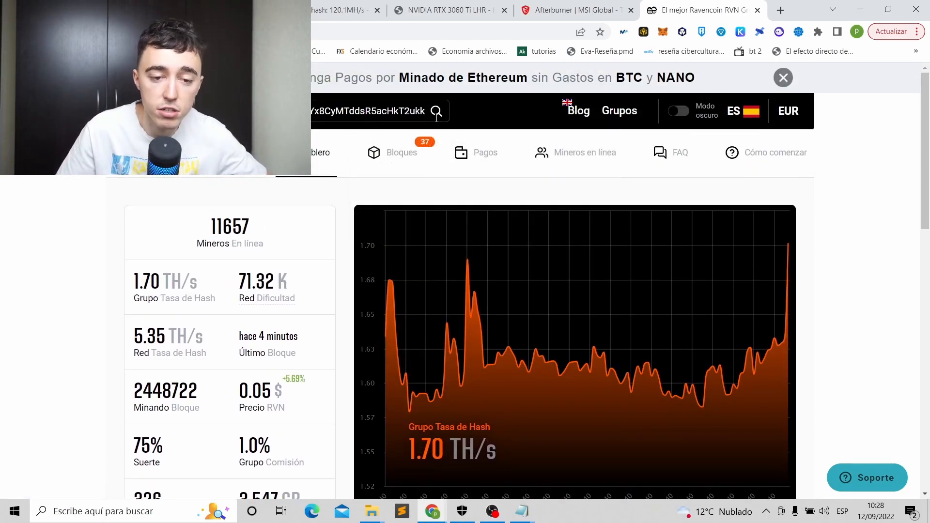
click(435, 115)
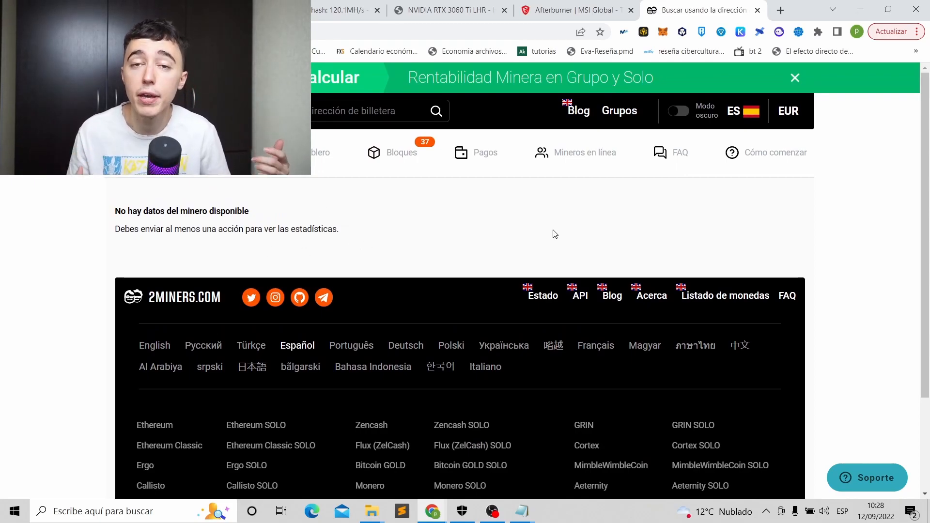
Recheck the Hive OS flight sheet, rerun the 2miners wallet lookup, then open a new browser tab.
click(325, 12)
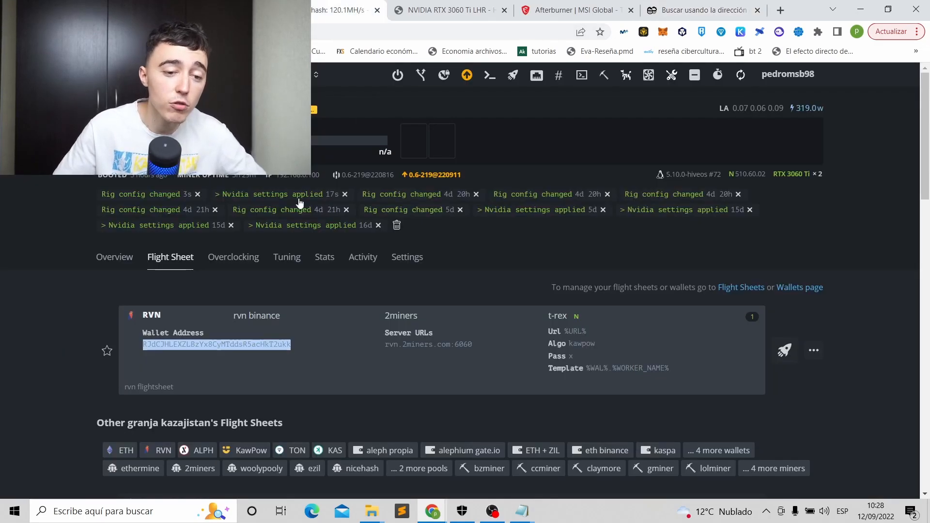
click(119, 268)
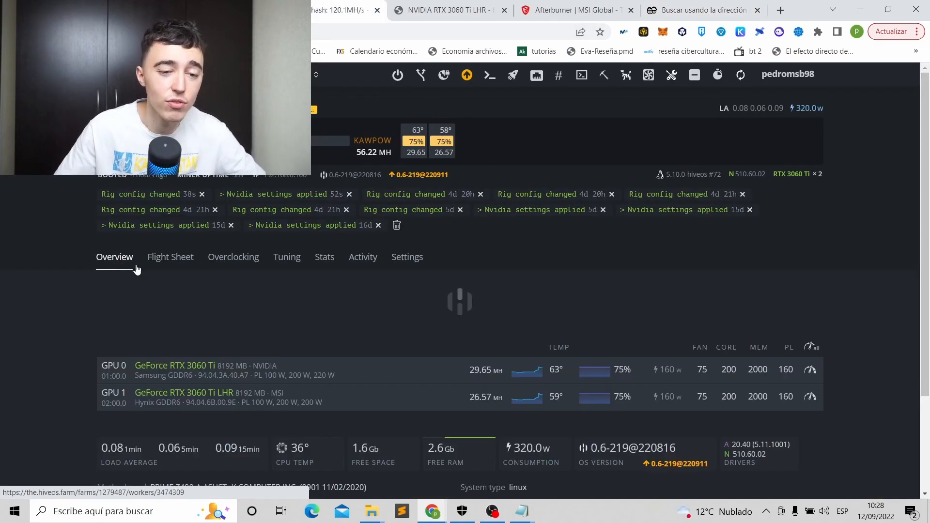
click(172, 267)
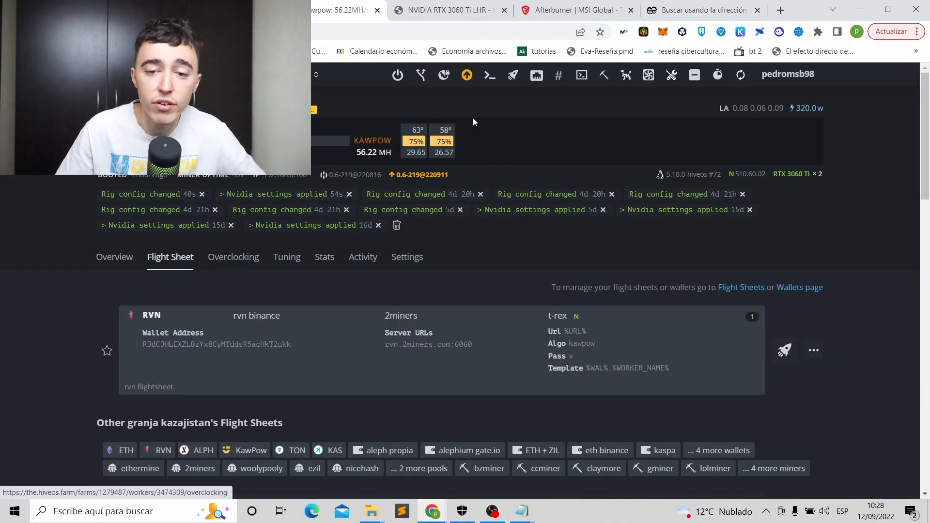
click(678, 12)
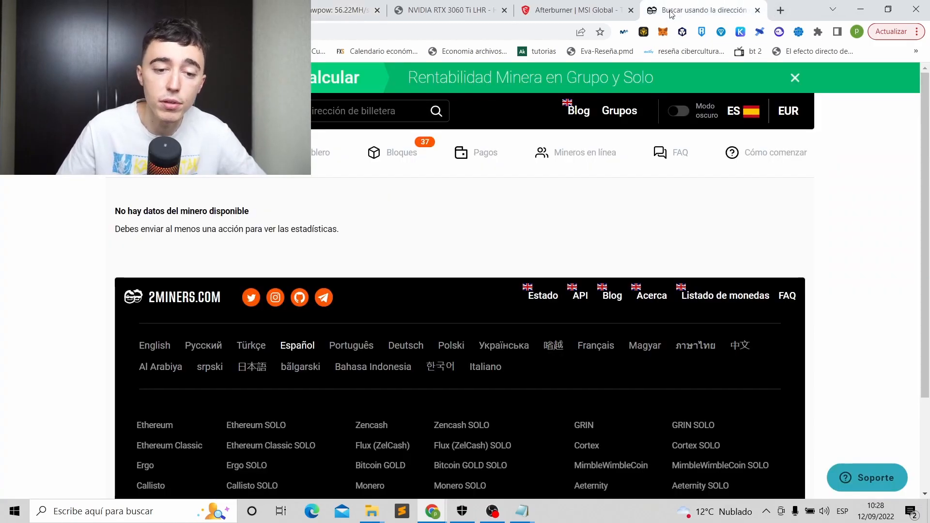
click(445, 112)
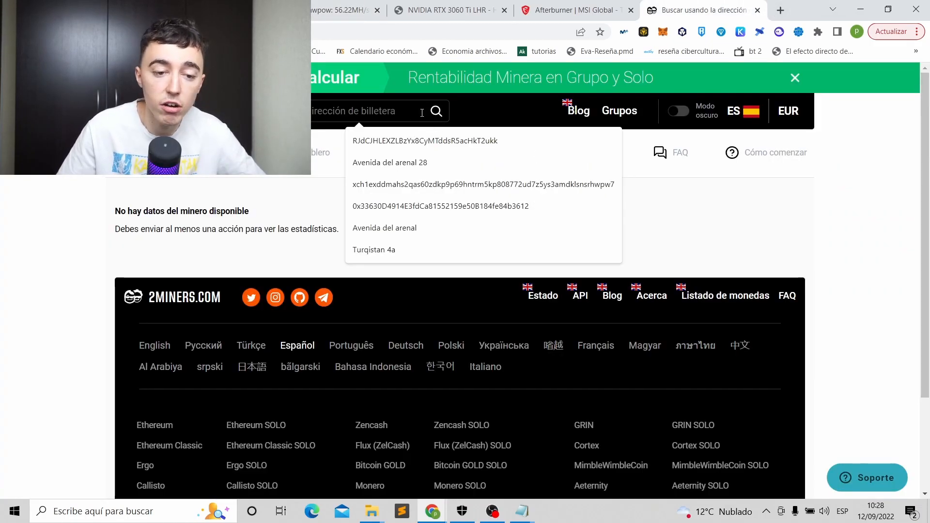
click(429, 141)
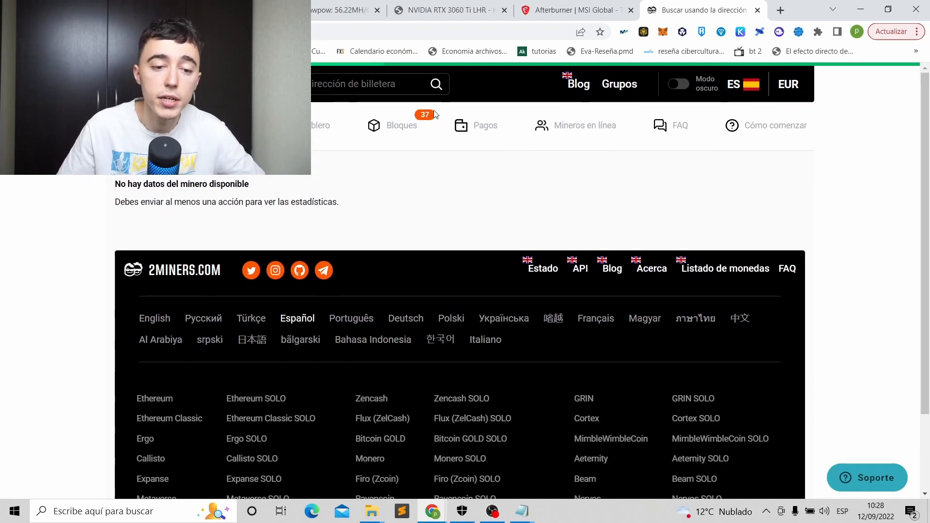
click(786, 11)
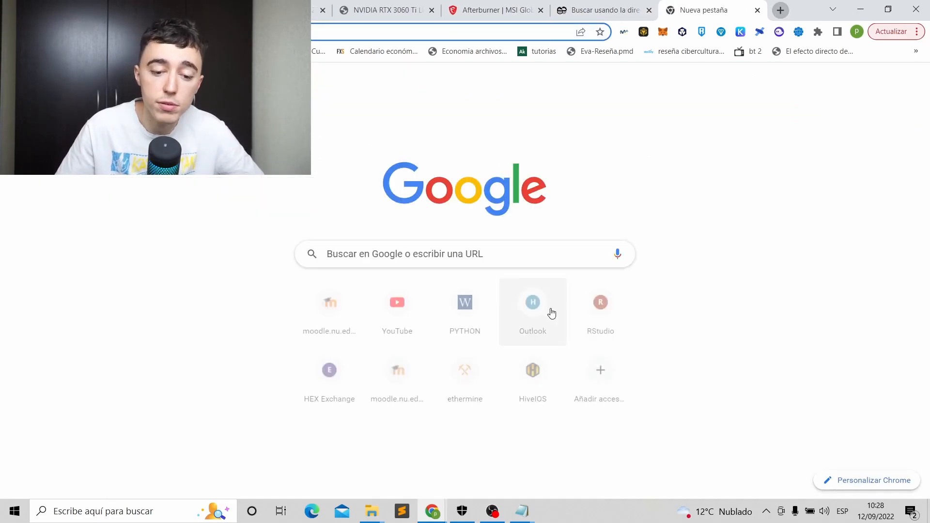
Review Ethermine's payment threshold and gas price limit settings, then return to the Hive OS rig page.
click(470, 378)
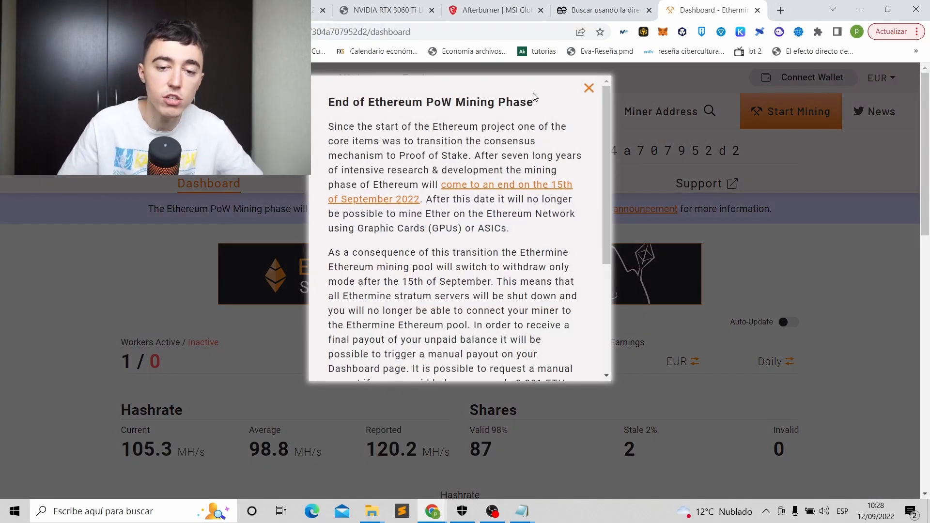
click(588, 89)
click(538, 186)
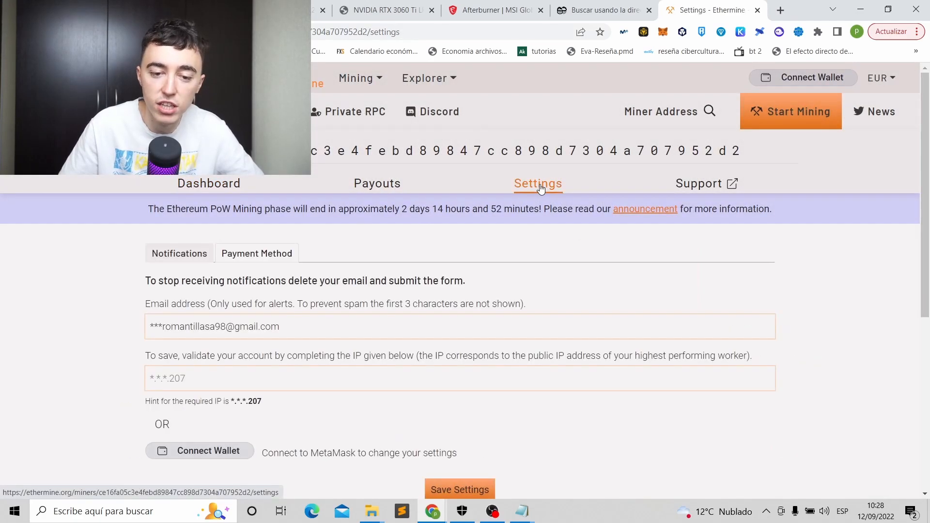
click(256, 253)
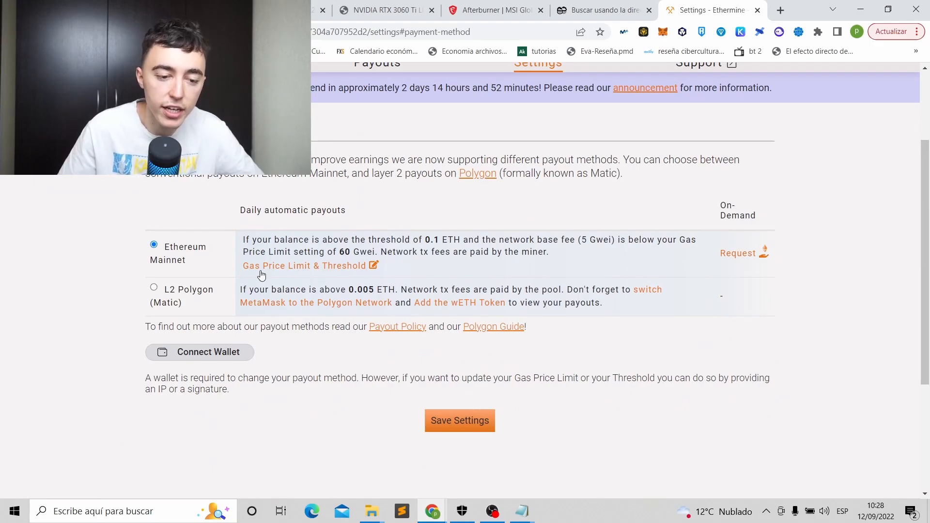
click(350, 267)
click(366, 170)
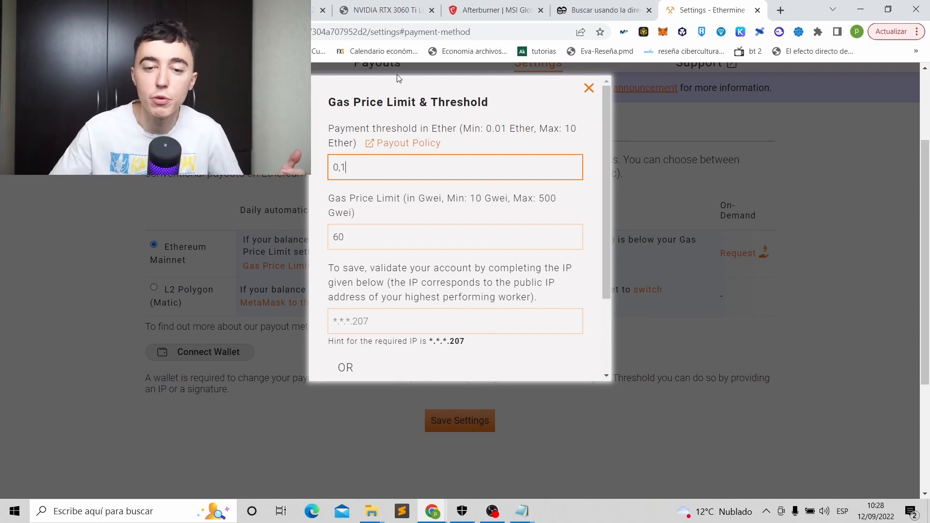
click(614, 15)
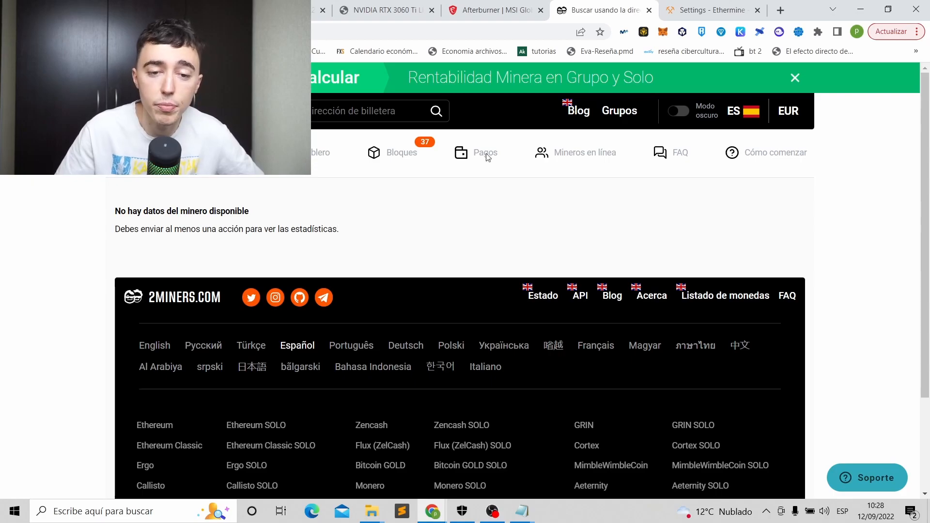
click(305, 9)
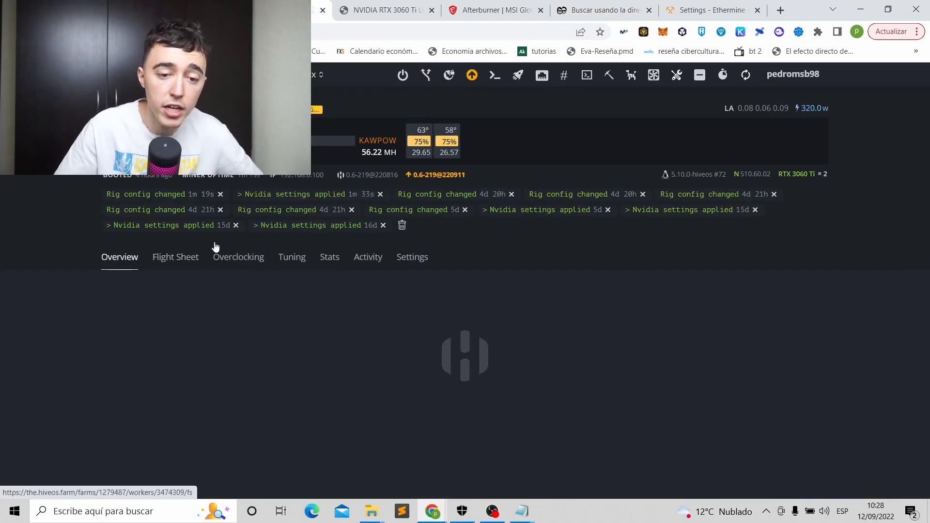